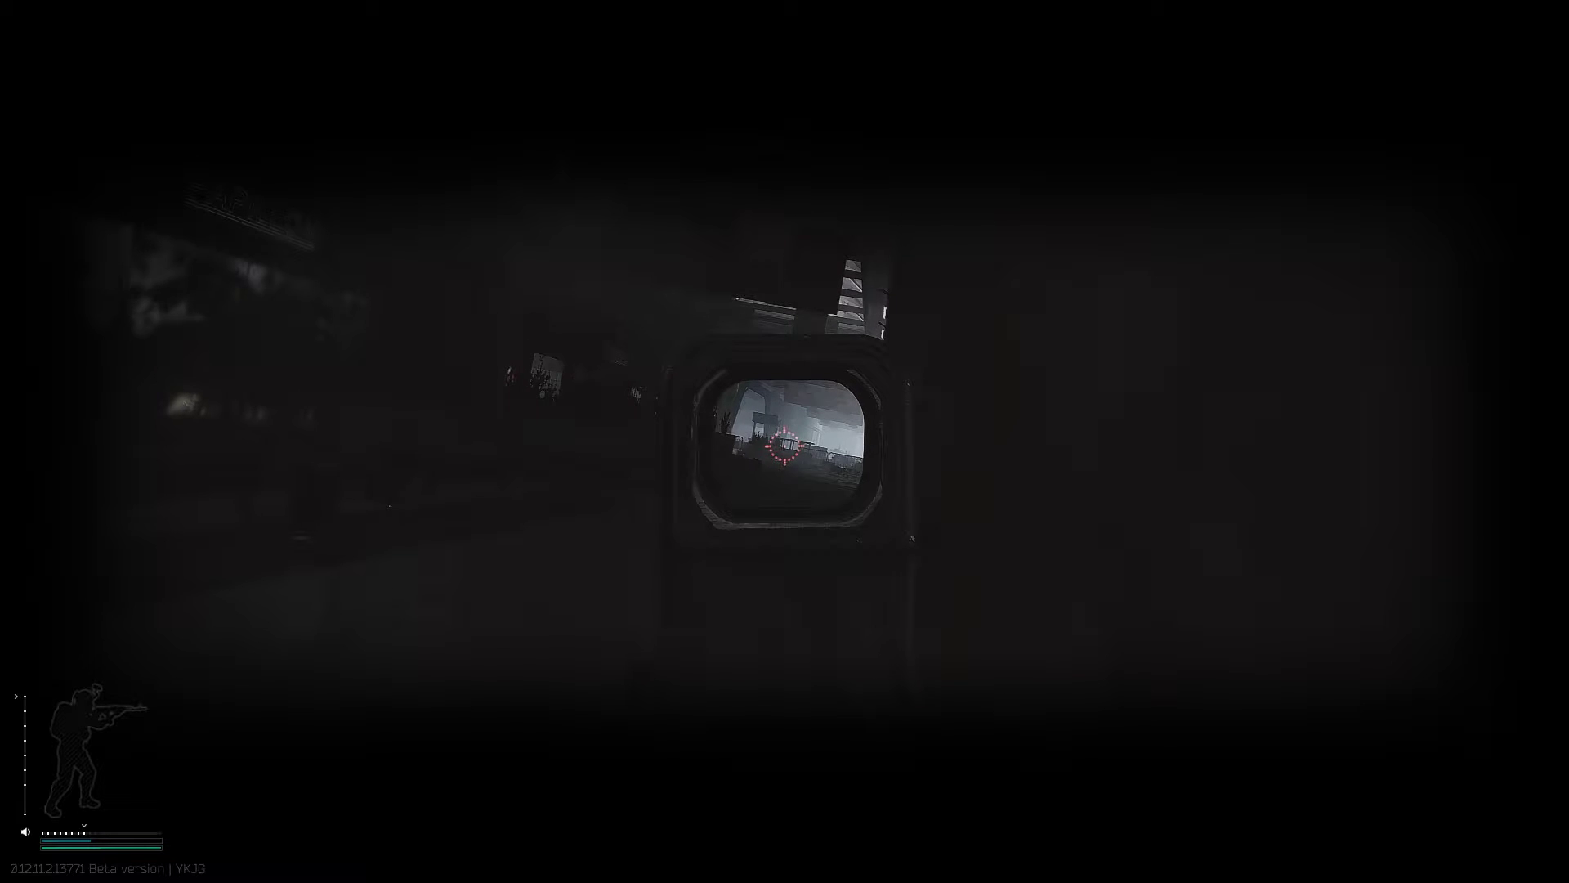
Step: Lower the RPK-16 sight and look down the mall corridor by Papillon
{"action": "right_click", "coordinate": [786, 442]}
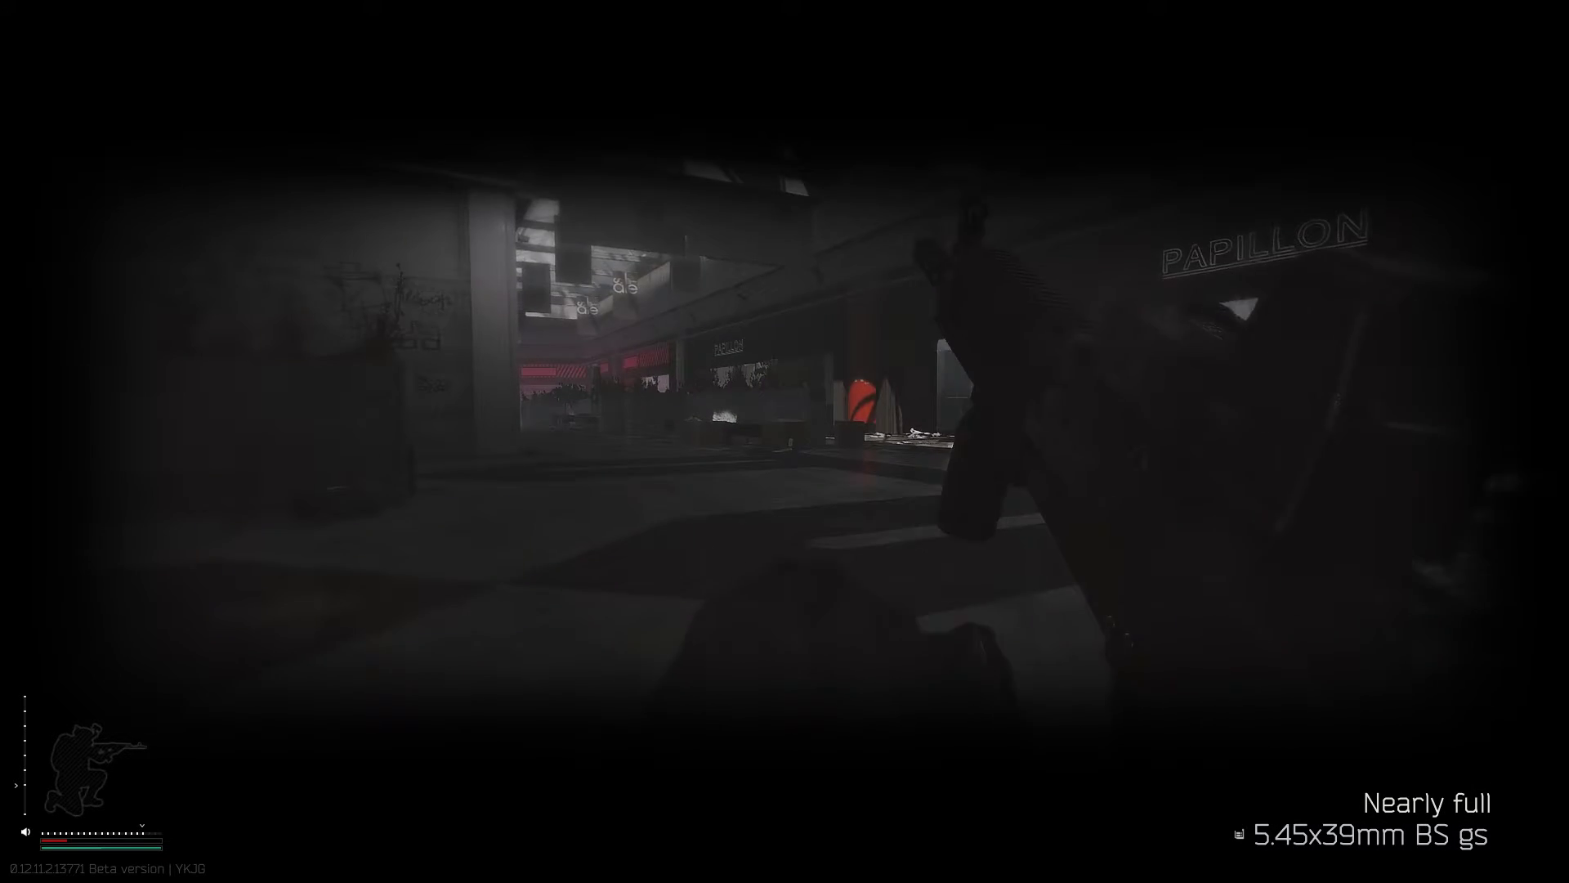
Step: Glance at the gear inventory, then advance to the Papillon barriers and stand up
{"action": "key", "text": "Tab"}
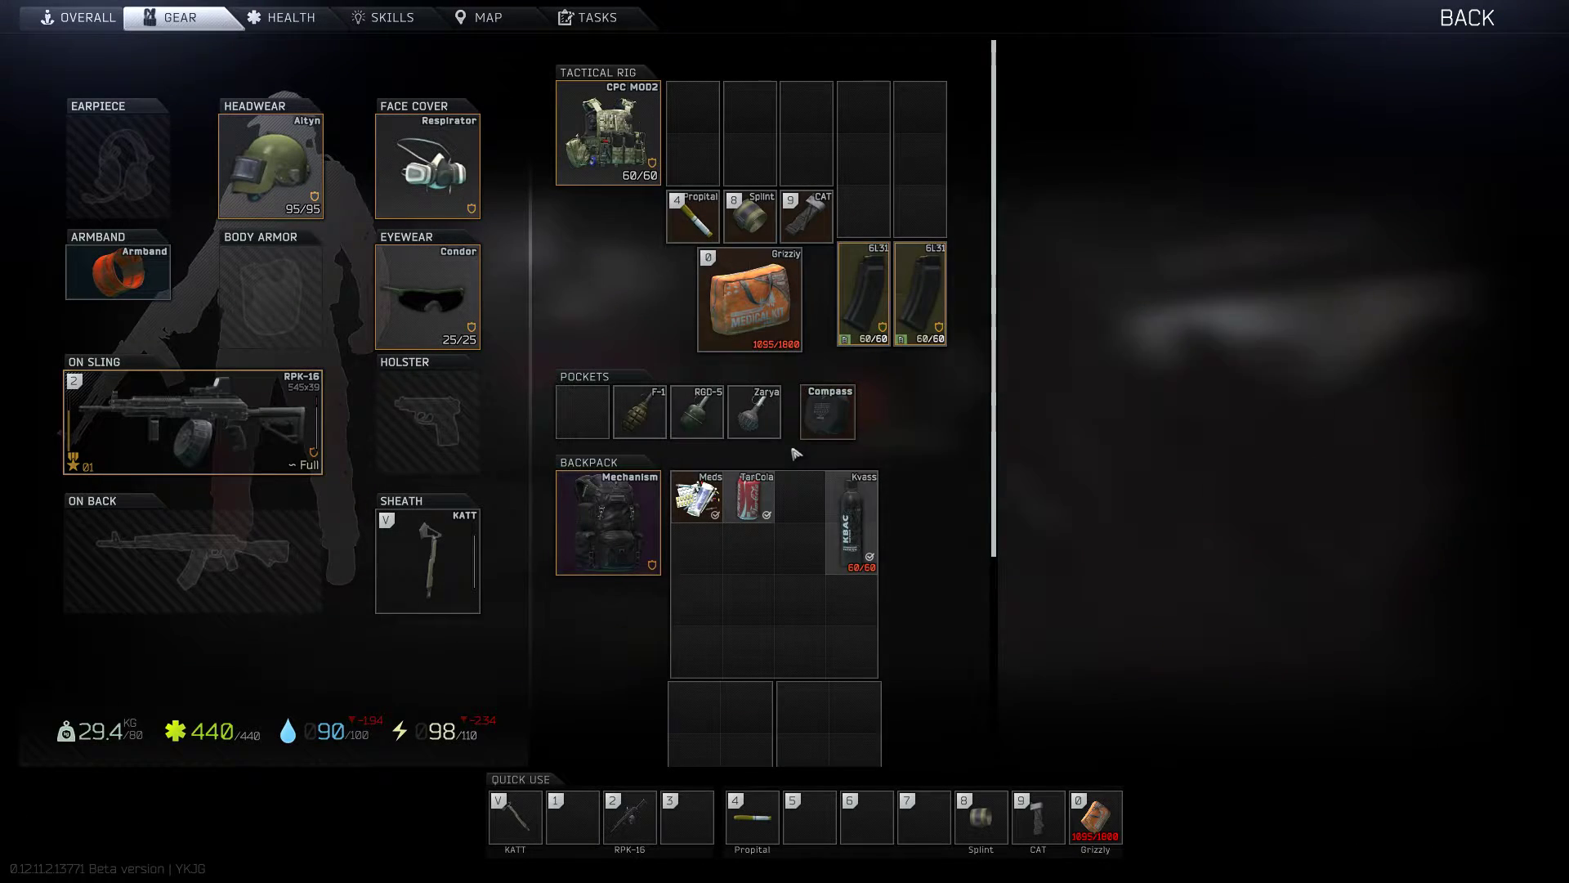
{"action": "key", "text": "Tab"}
{"action": "key", "text": "w"}
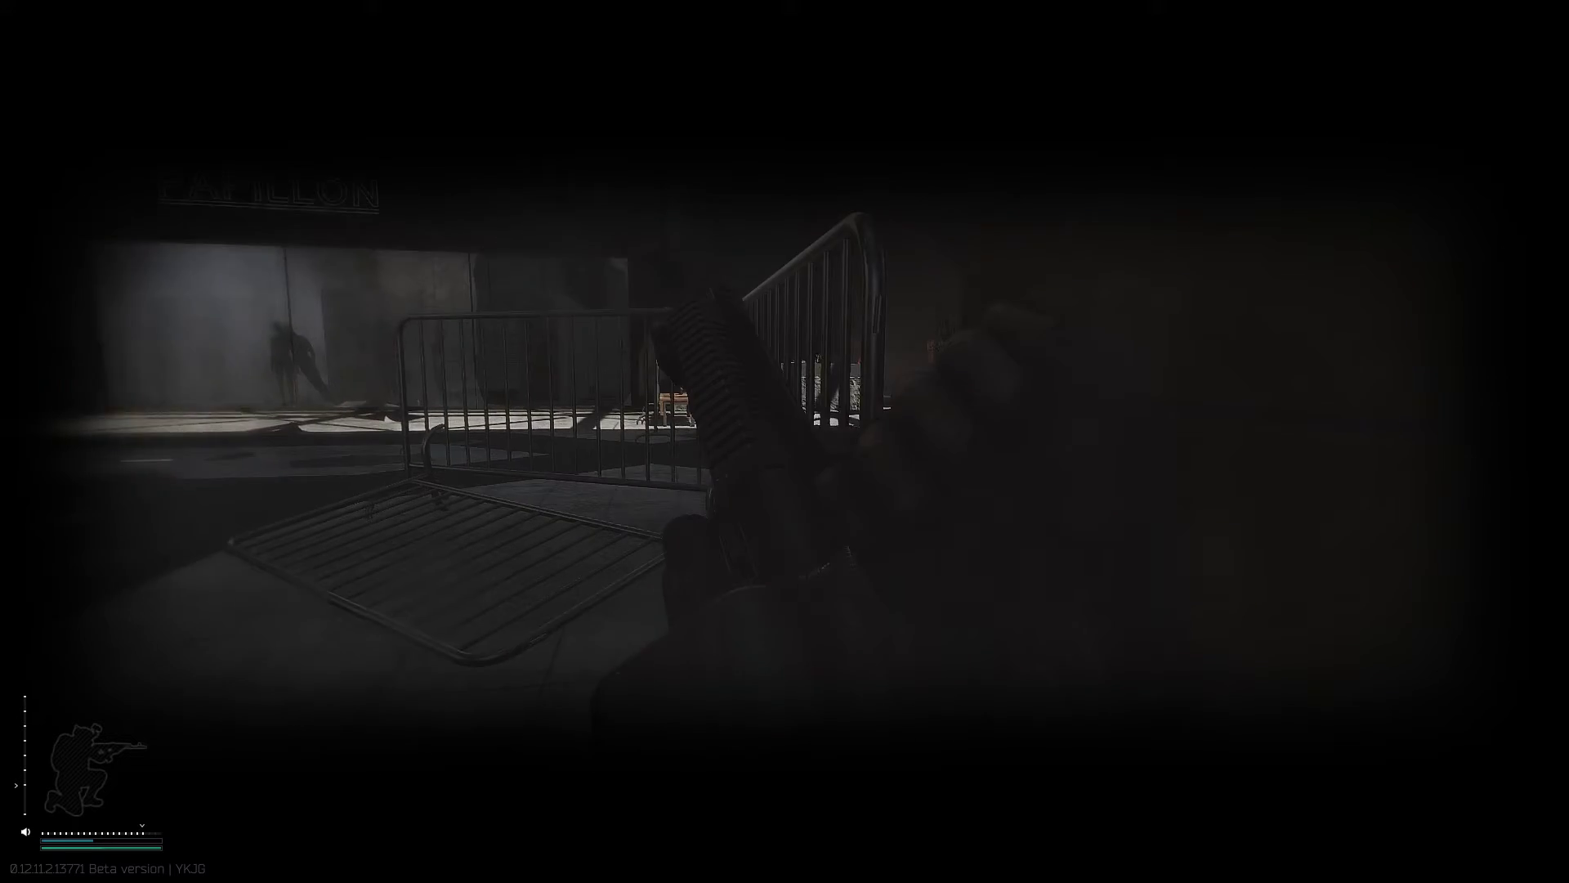
{"action": "key", "text": "c"}
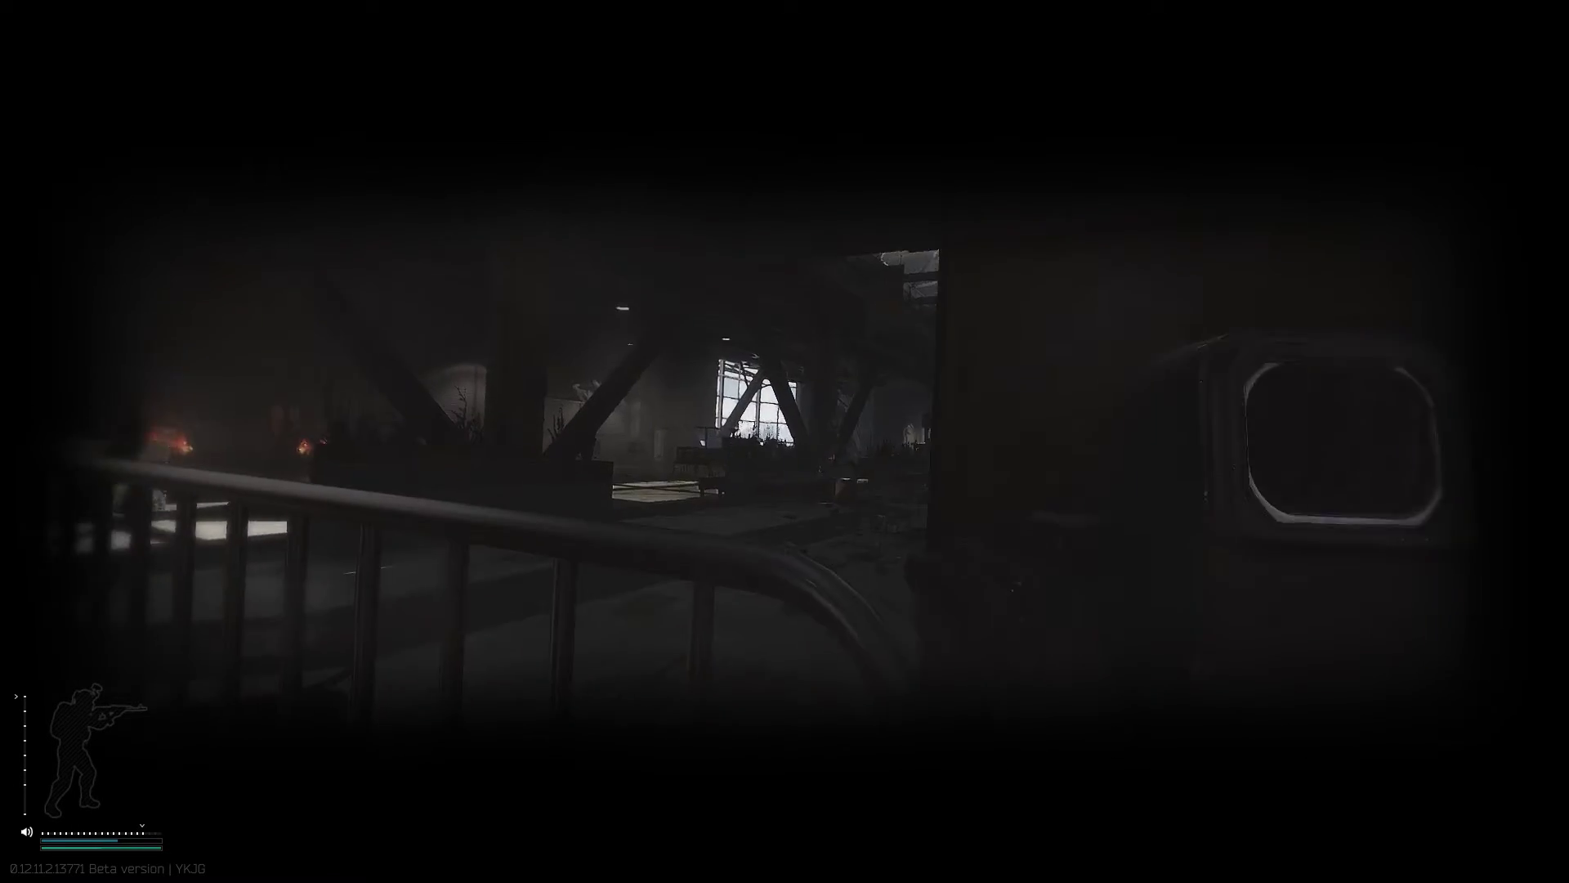
Step: Aim the red-dot sight at the bright window and the hall to engage enemies
{"action": "right_click", "coordinate": [785, 442]}
{"action": "right_click", "coordinate": [785, 442]}
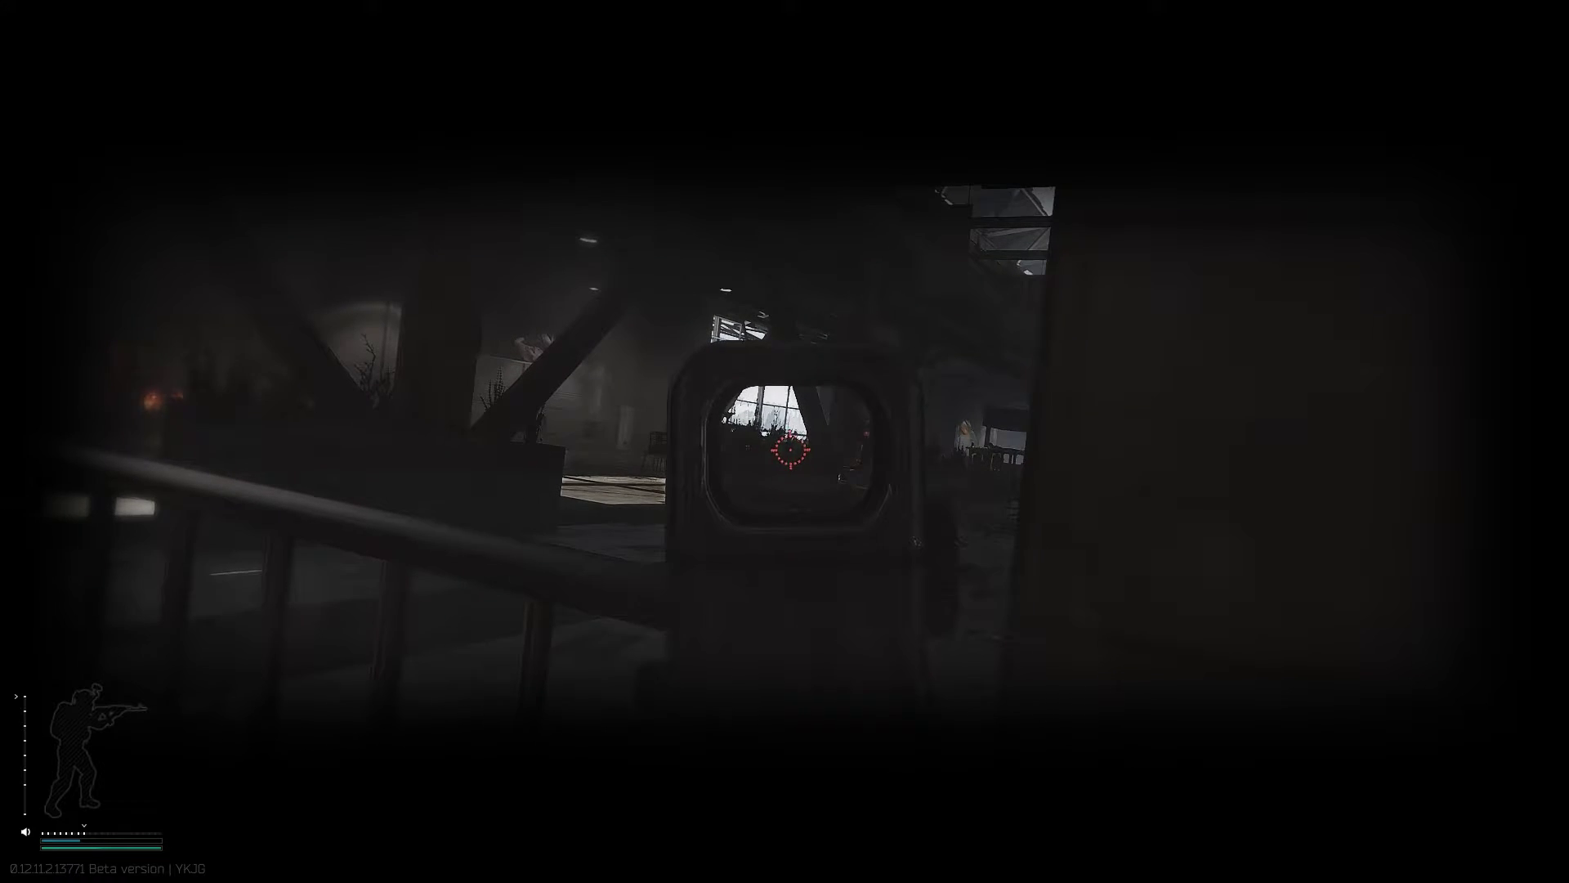
{"action": "right_click", "coordinate": [784, 441]}
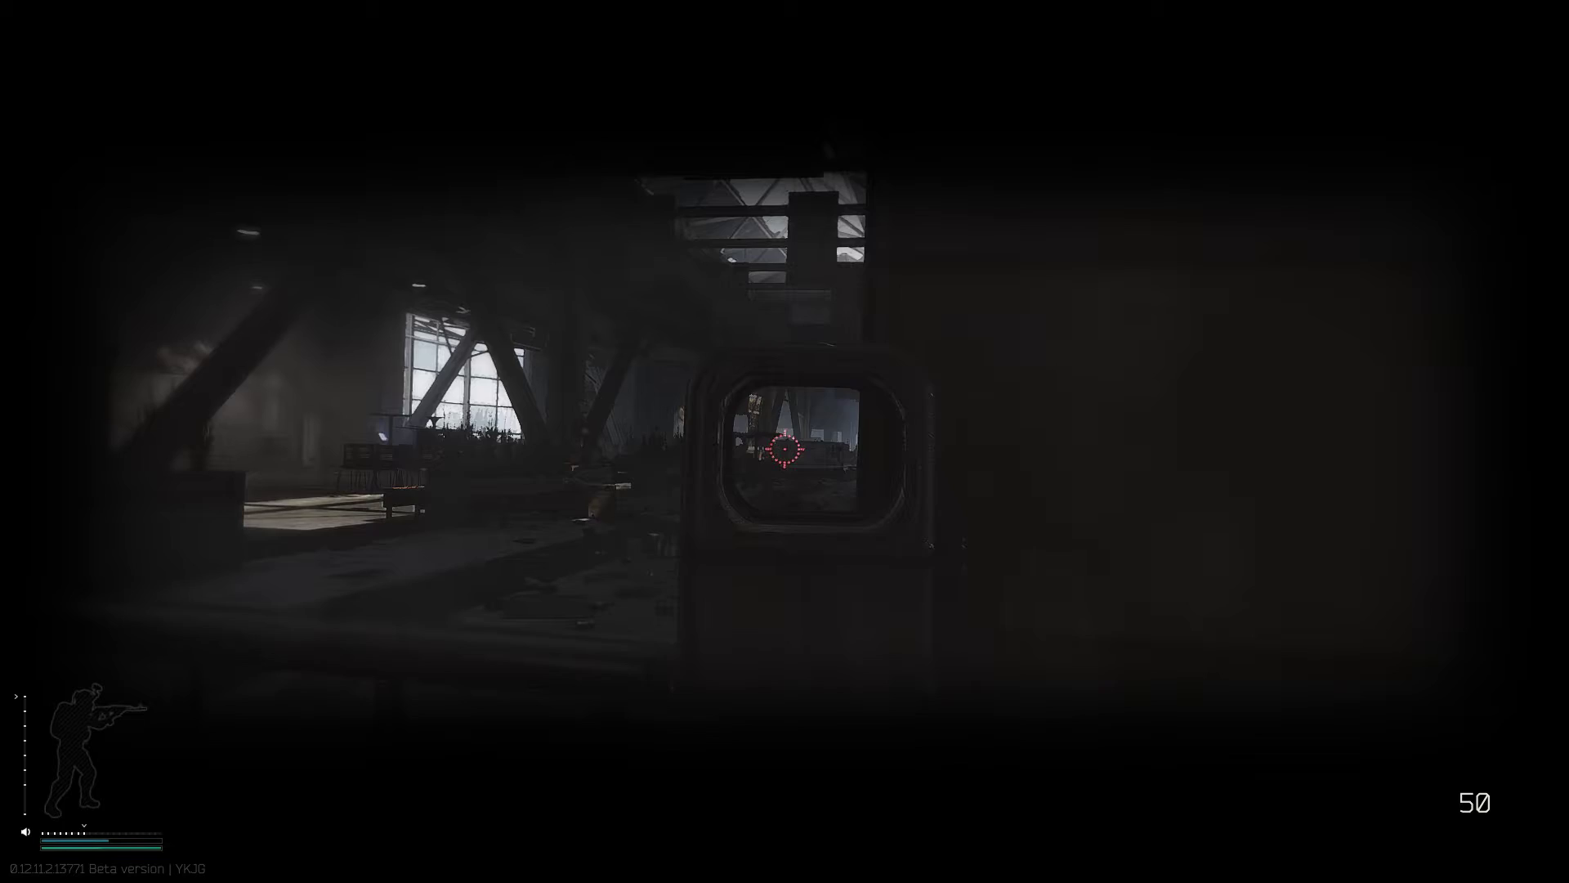
{"action": "right_click", "coordinate": [784, 442]}
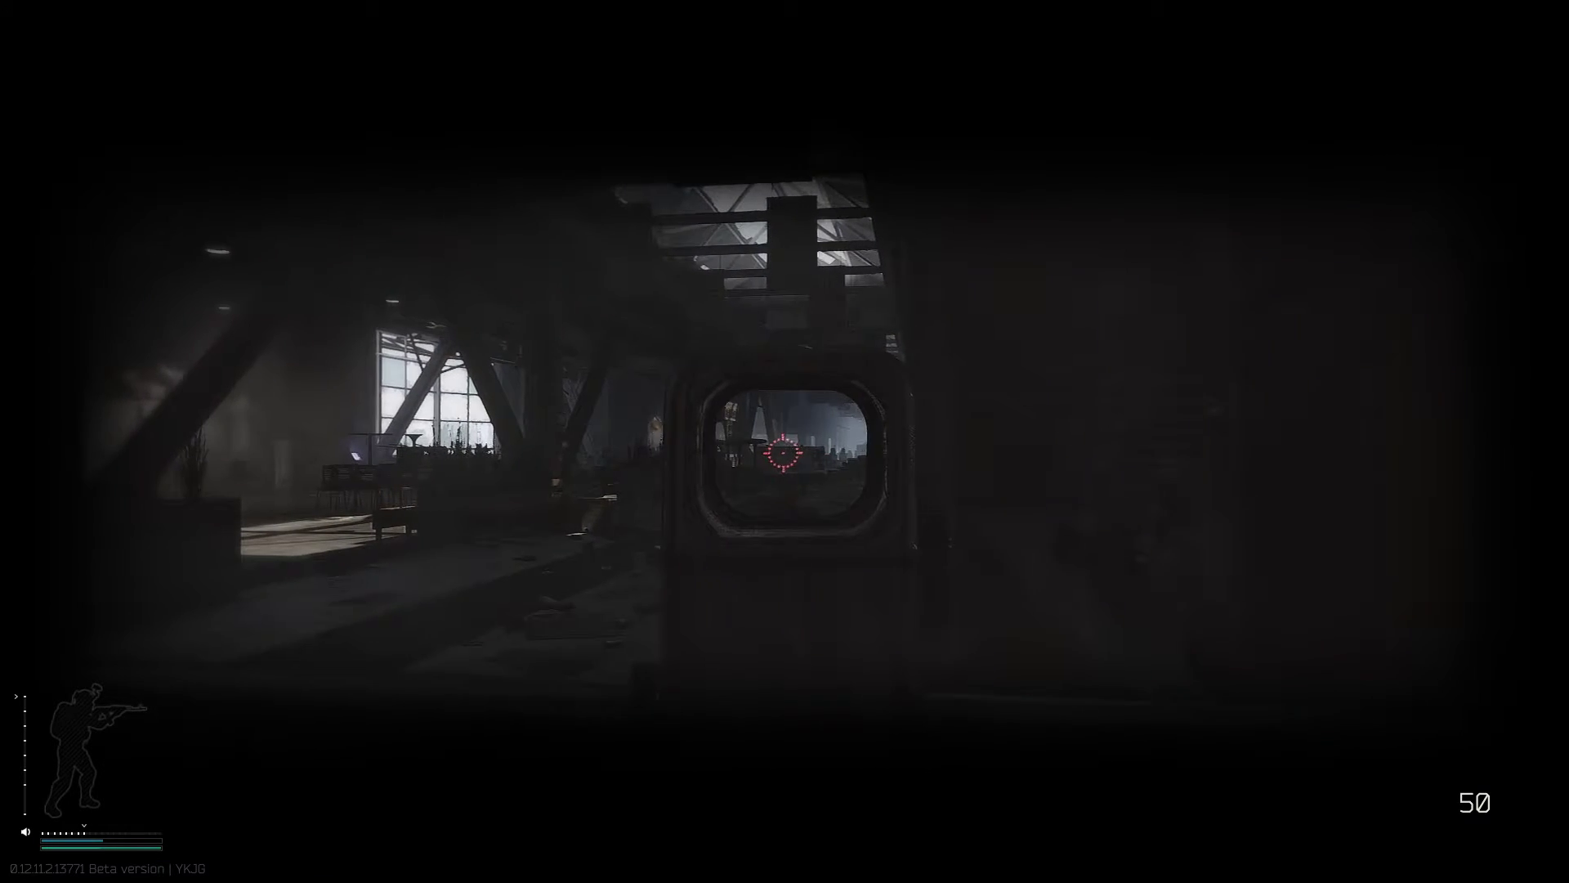
{"action": "right_click", "coordinate": [786, 441]}
{"action": "right_click", "coordinate": [786, 441]}
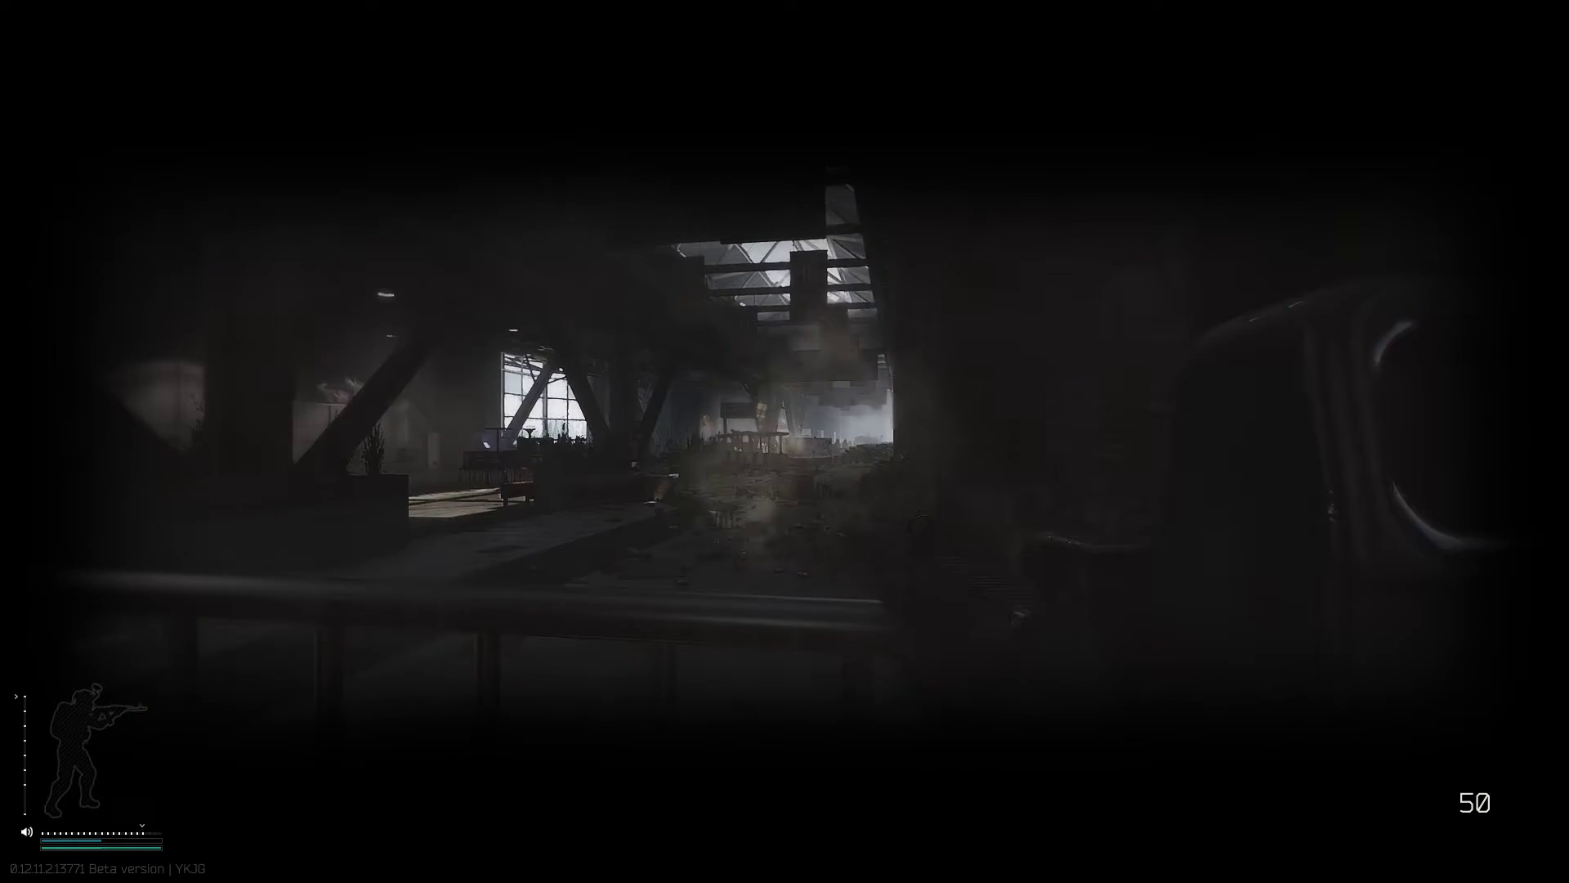
{"action": "right_click", "coordinate": [785, 441]}
Step: Throw a grenade, then re-draw the RPK-16 and aim down its sight
{"action": "key", "text": "g"}
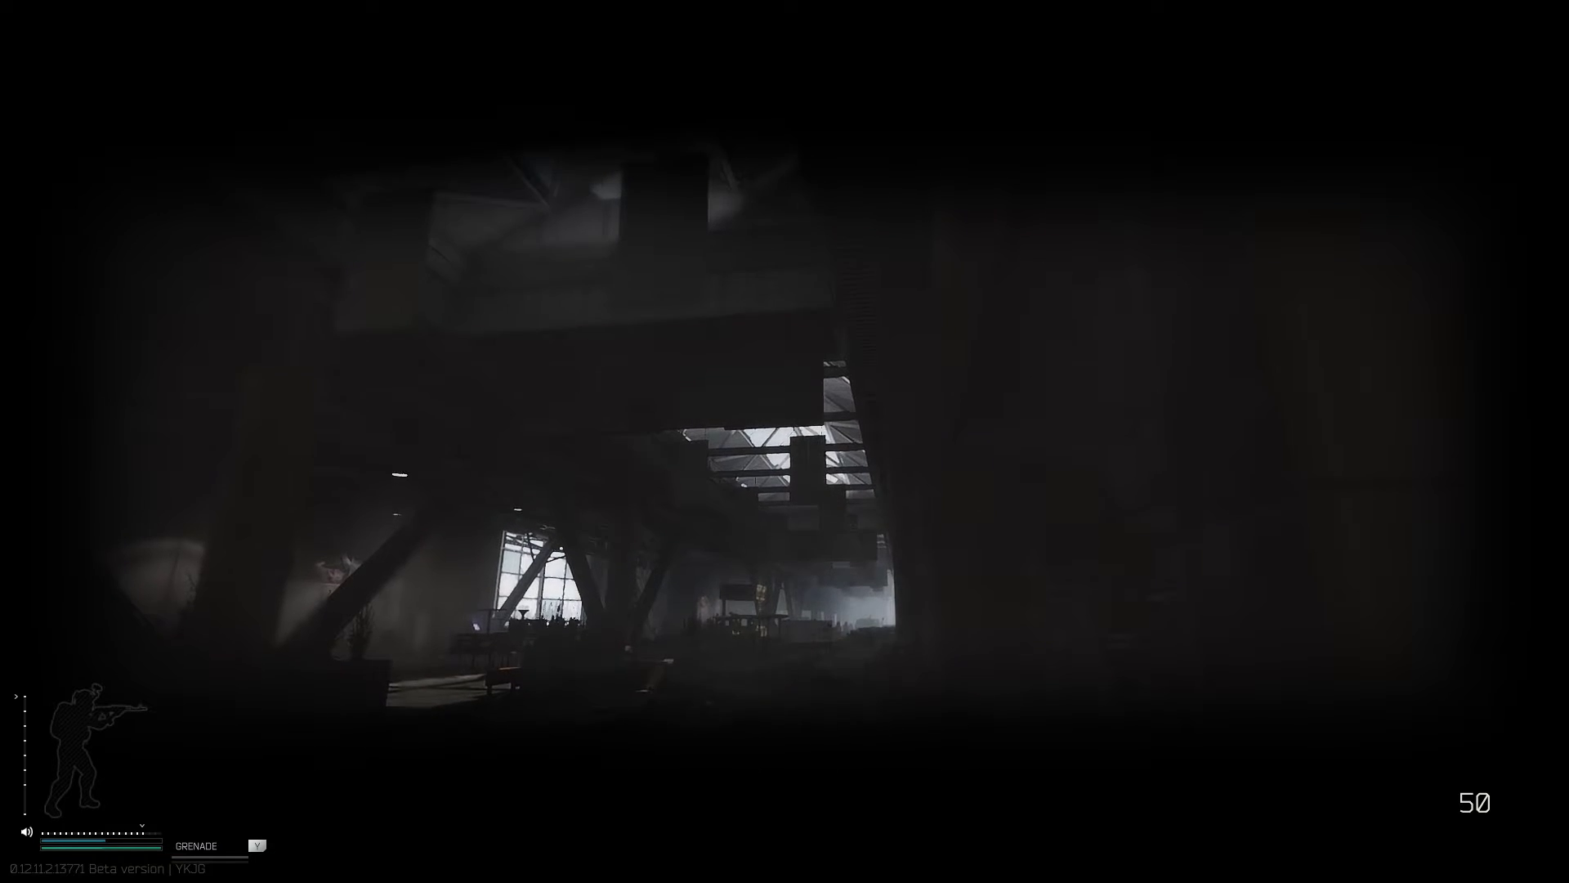
{"action": "key", "text": "2"}
{"action": "right_click", "coordinate": [785, 442]}
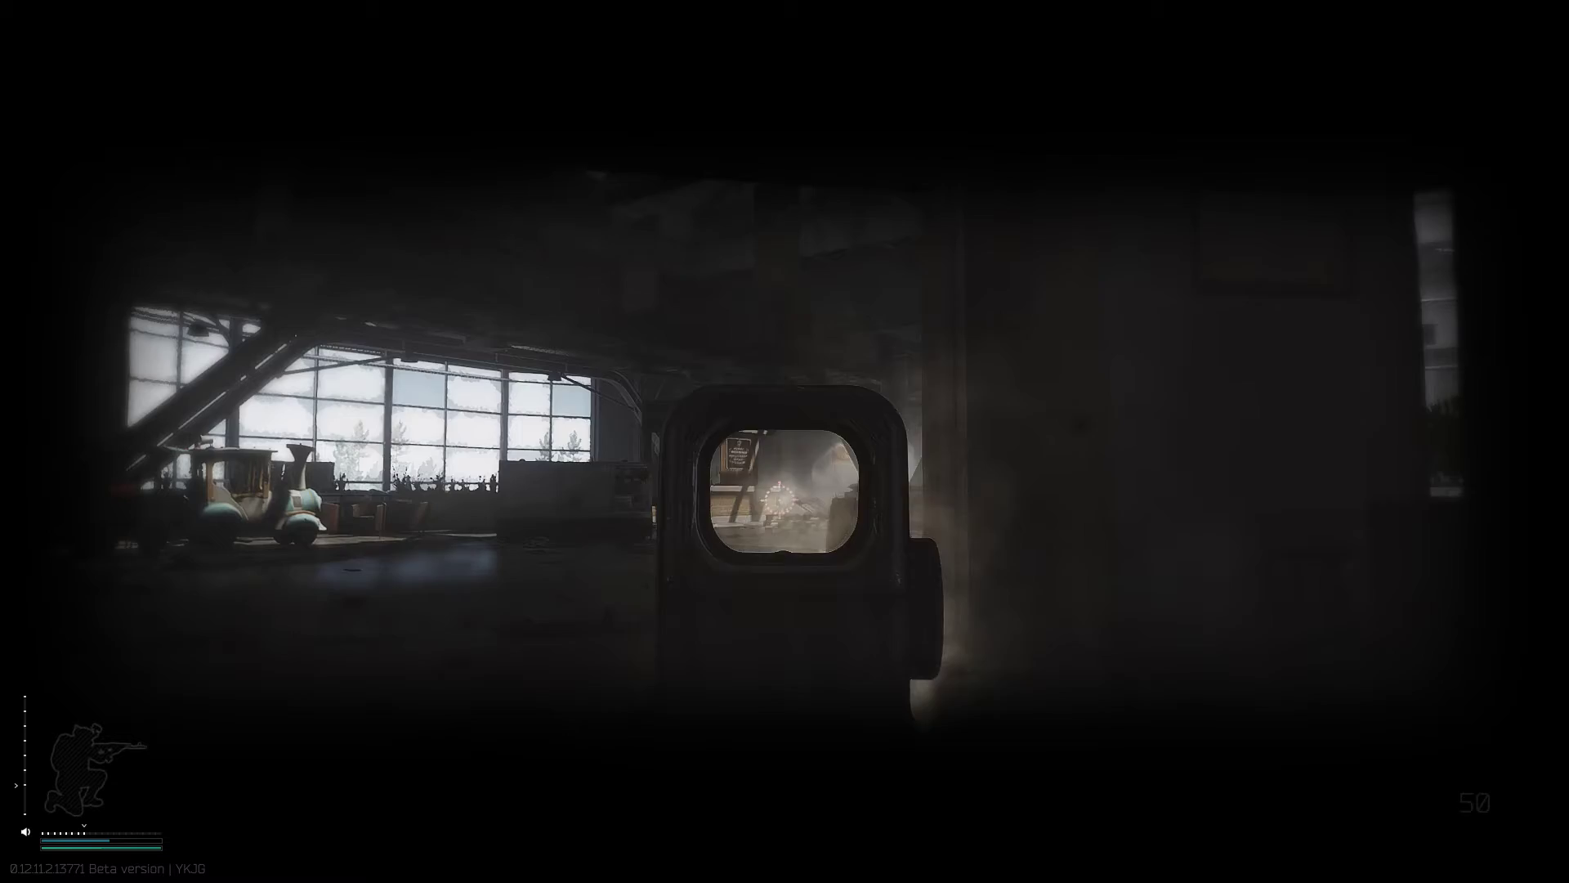
Step: Shoot the enemy in the smoky hall, stand and aim, throw another grenade, re-draw the RPK-16
{"action": "left_click", "coordinate": [784, 441]}
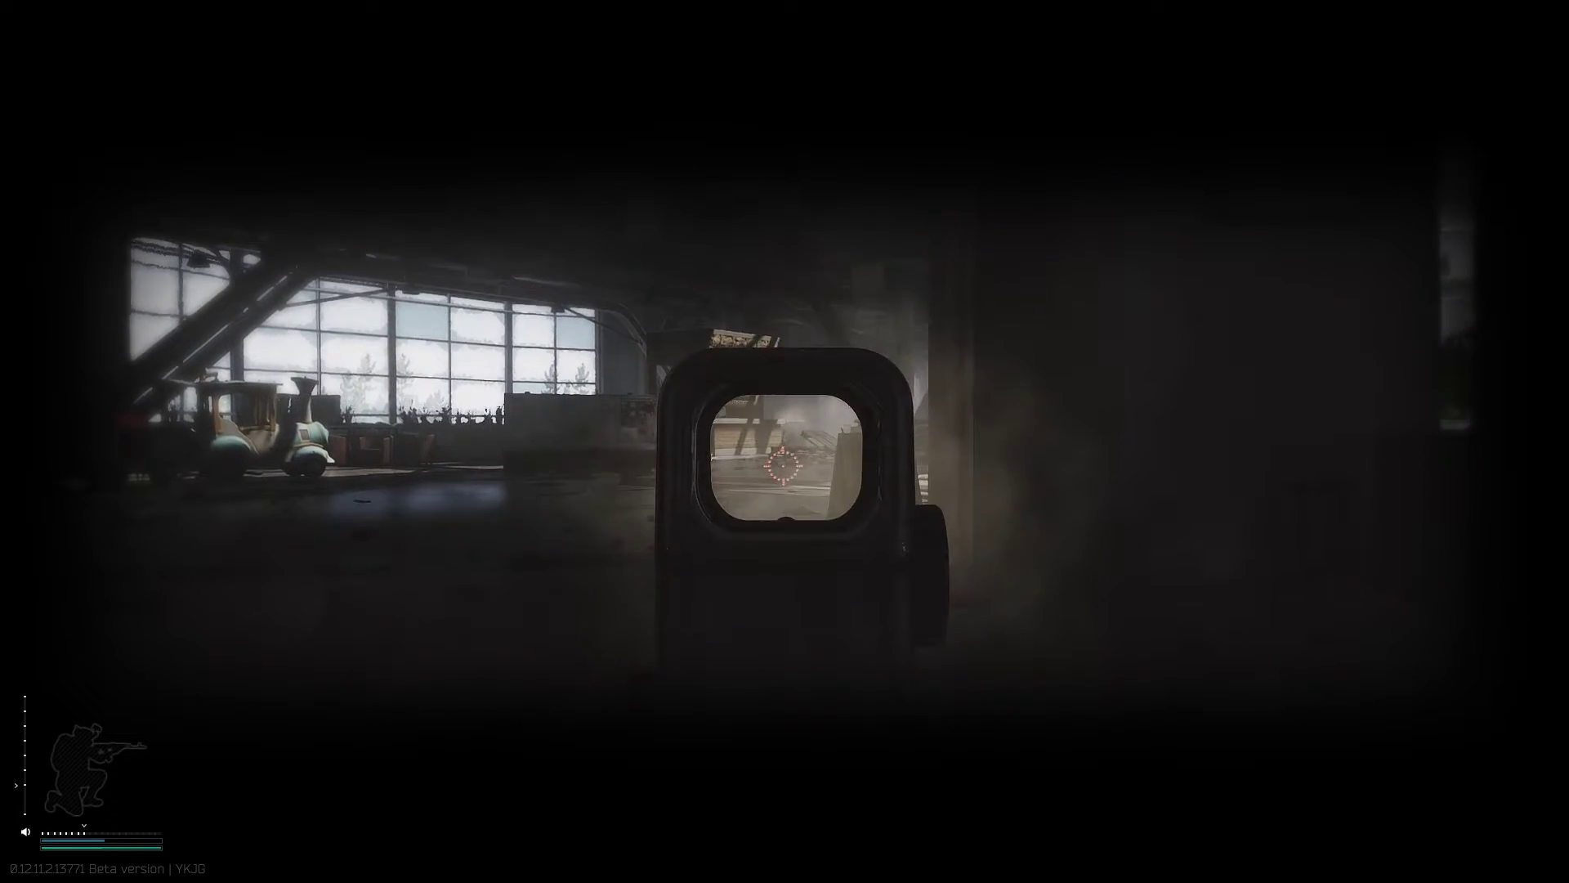
{"action": "key", "text": "c"}
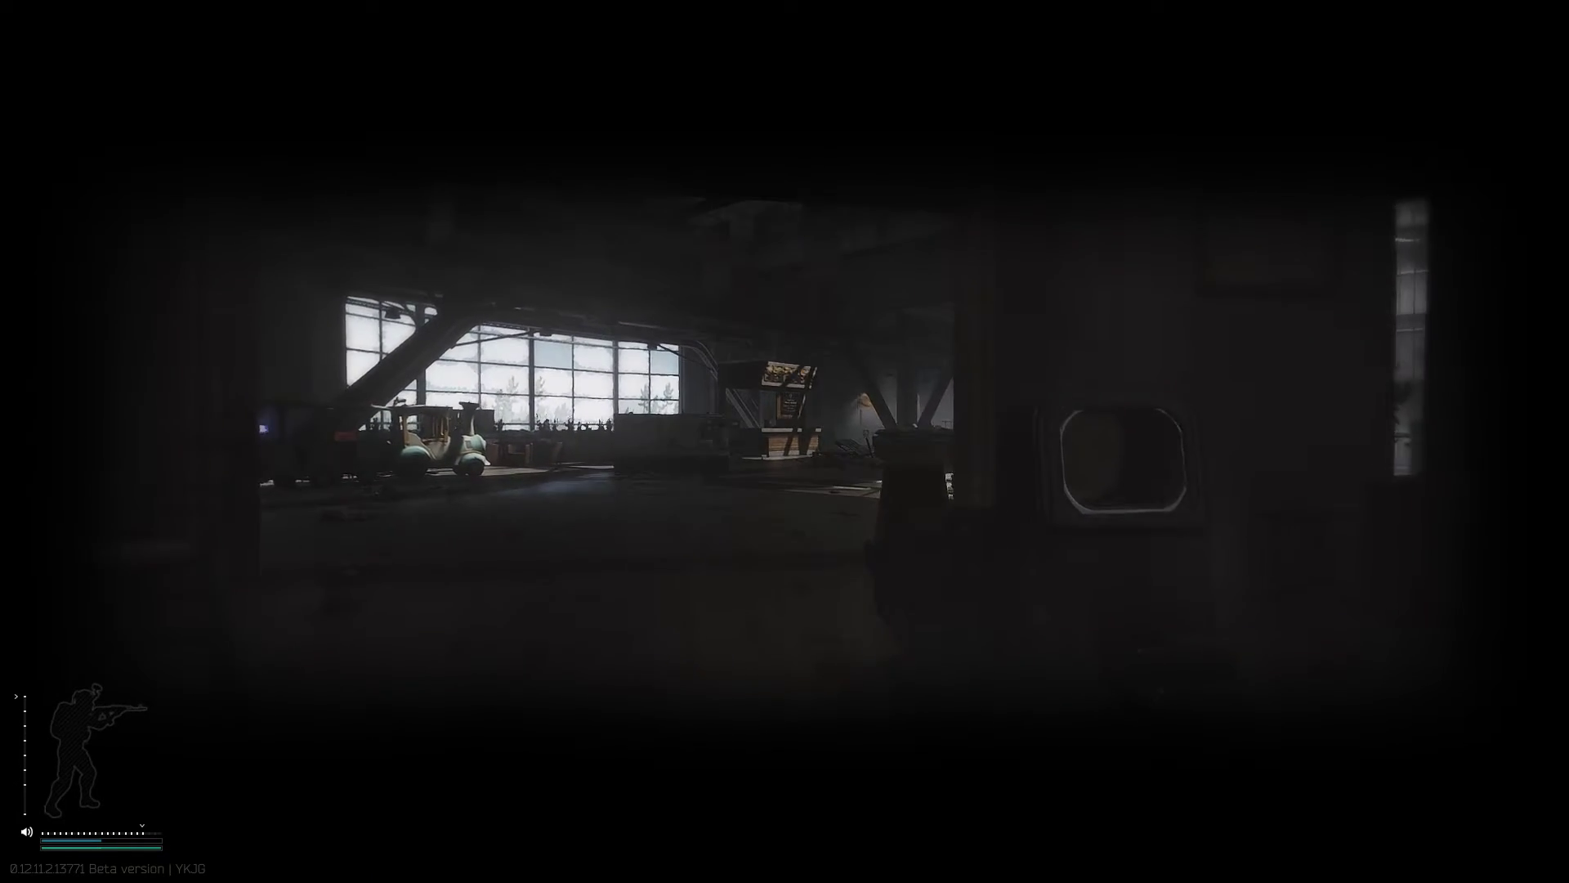
{"action": "right_click", "coordinate": [786, 442]}
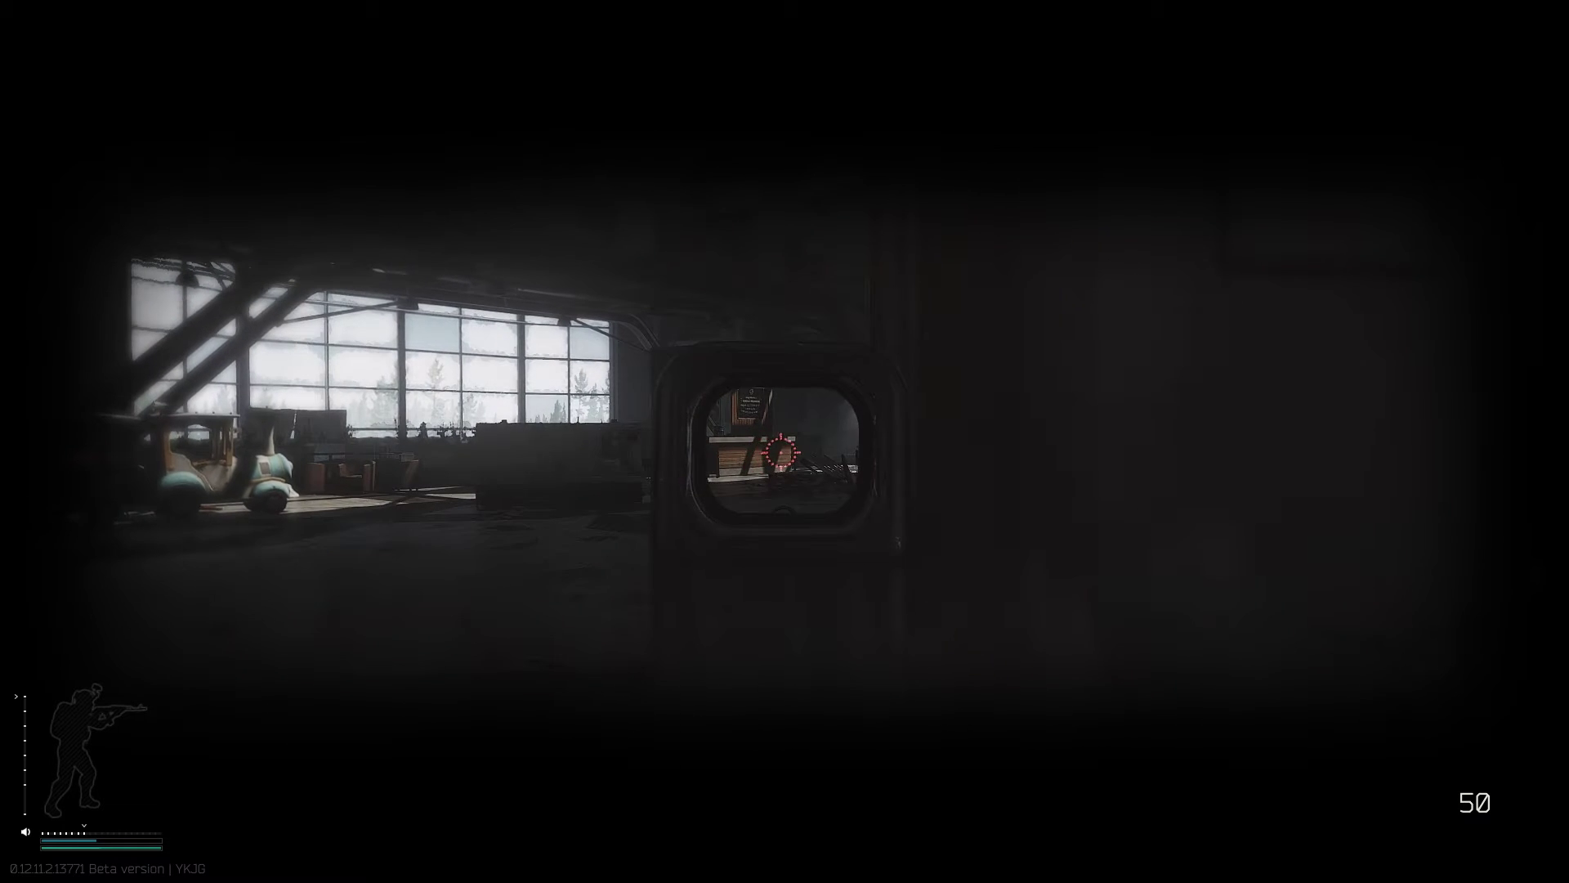
{"action": "key", "text": "g"}
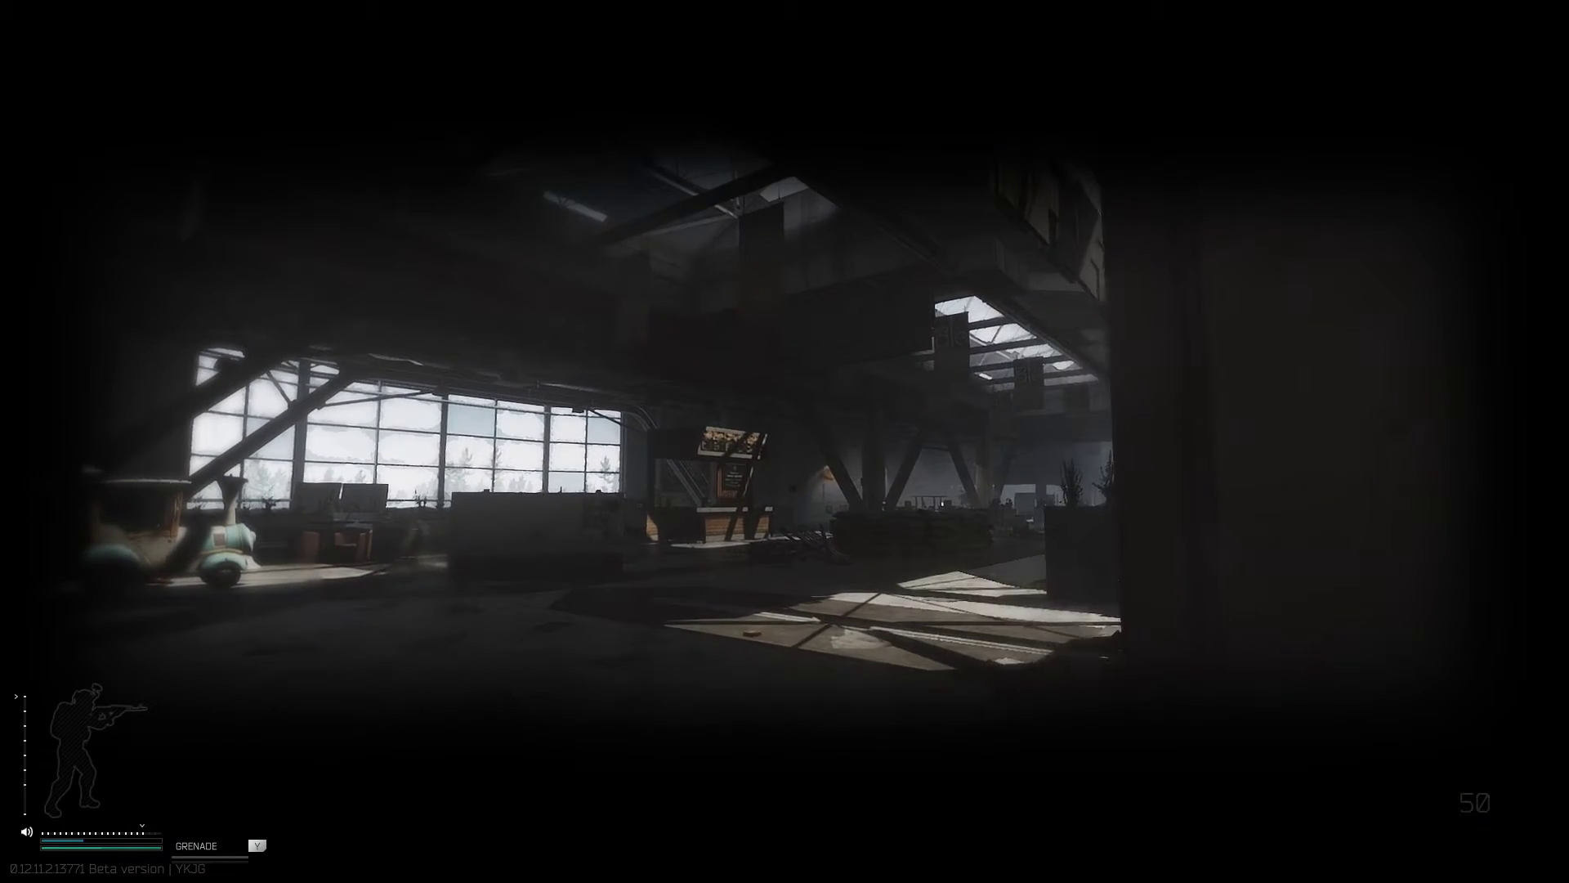
{"action": "key", "text": "2"}
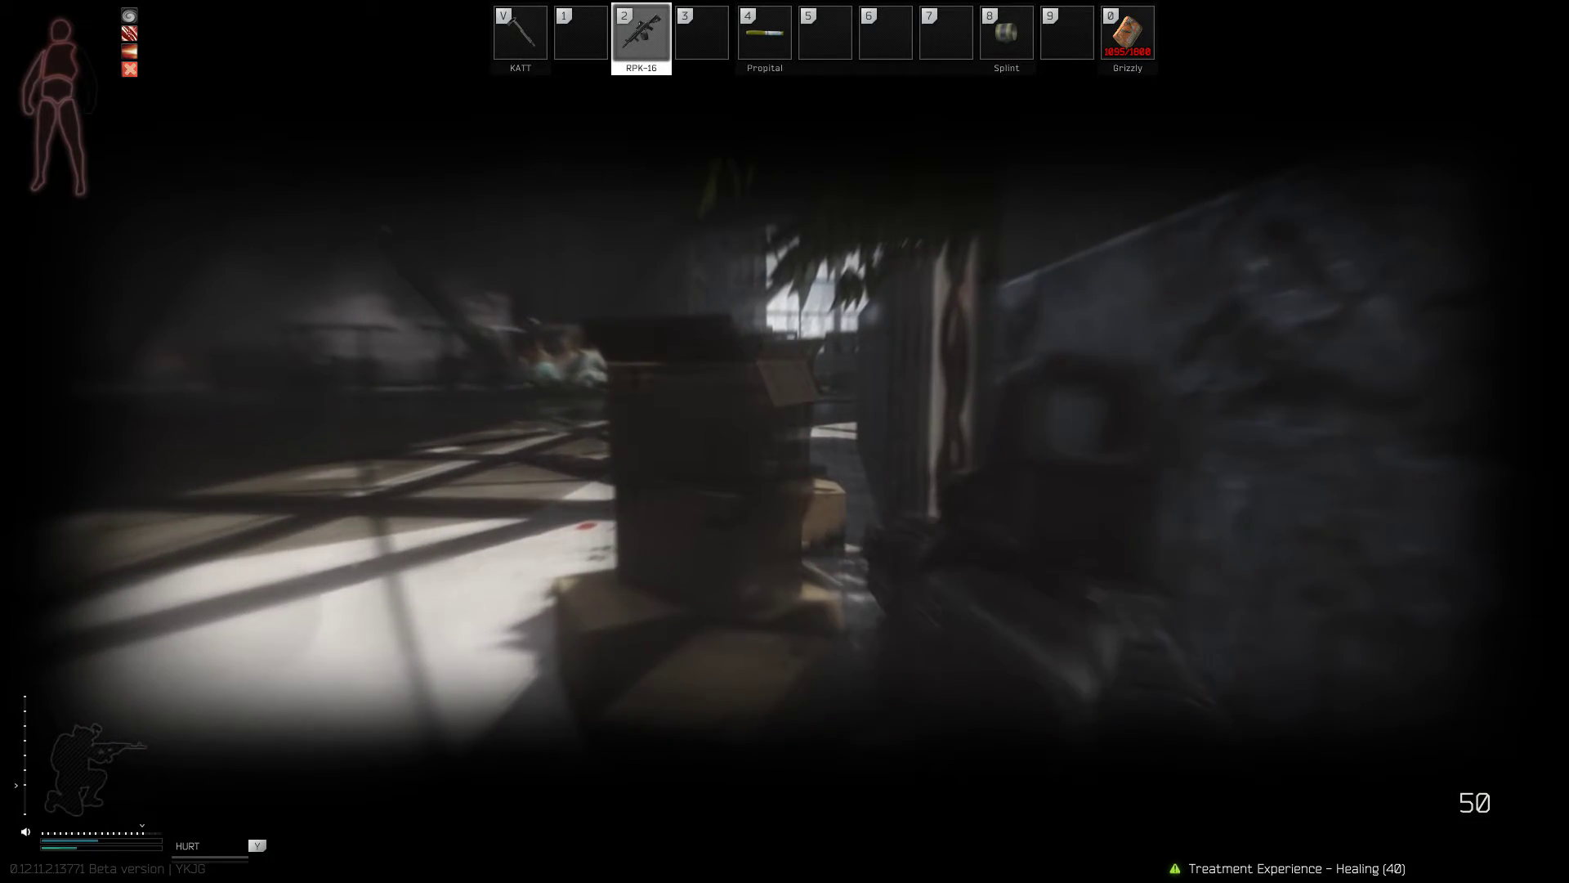
Step: Glance at the gear inventory, then close it and reload the RPK-16
{"action": "key", "text": "Tab"}
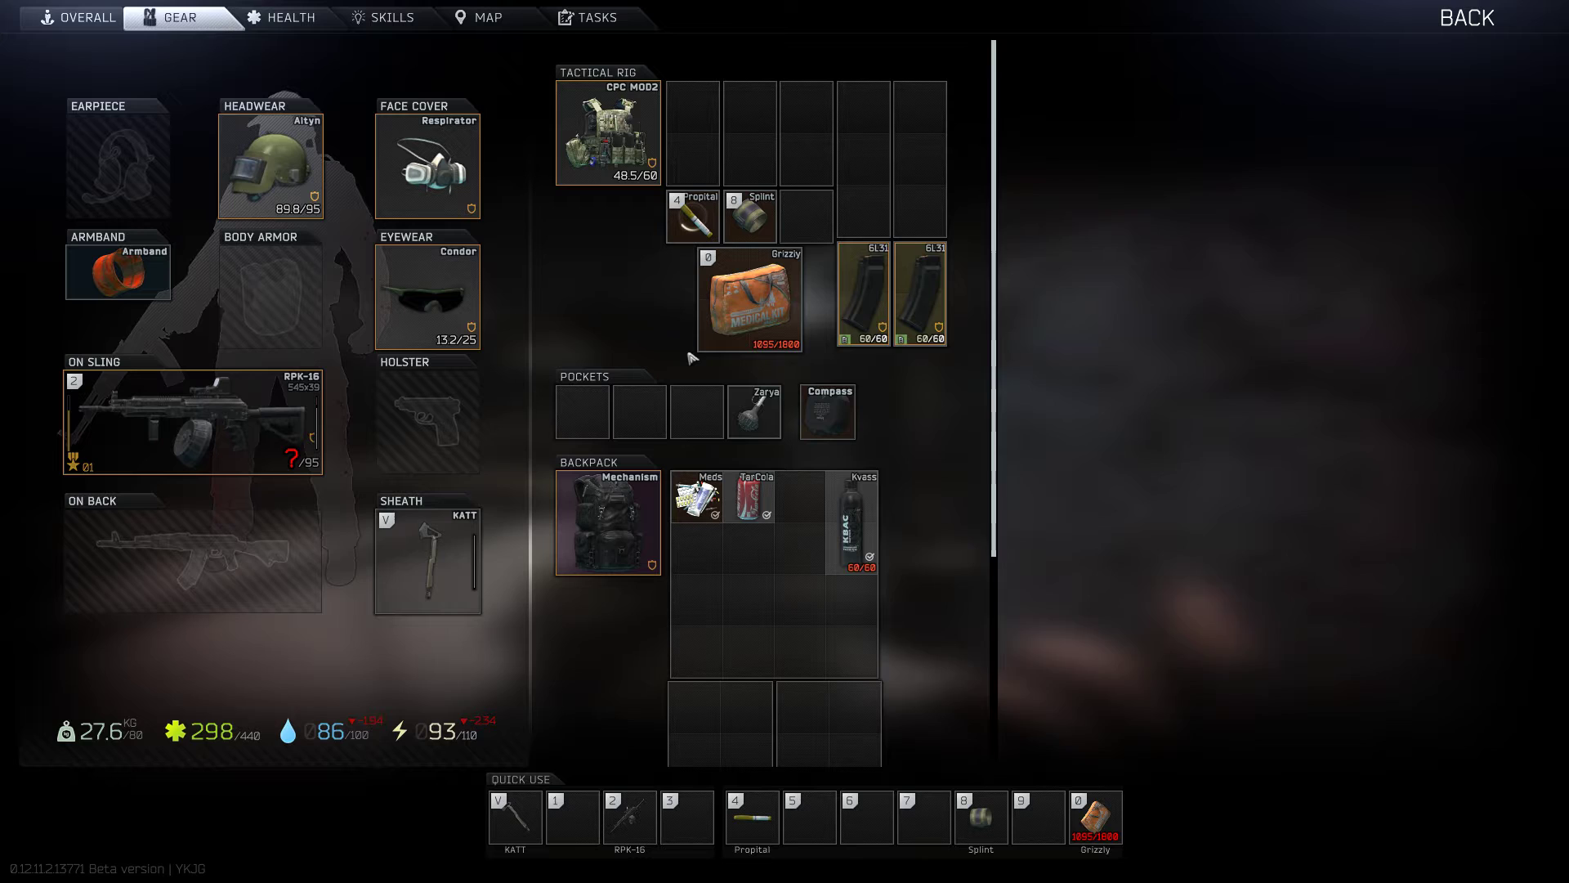
{"action": "key", "text": "Tab"}
{"action": "key", "text": "2"}
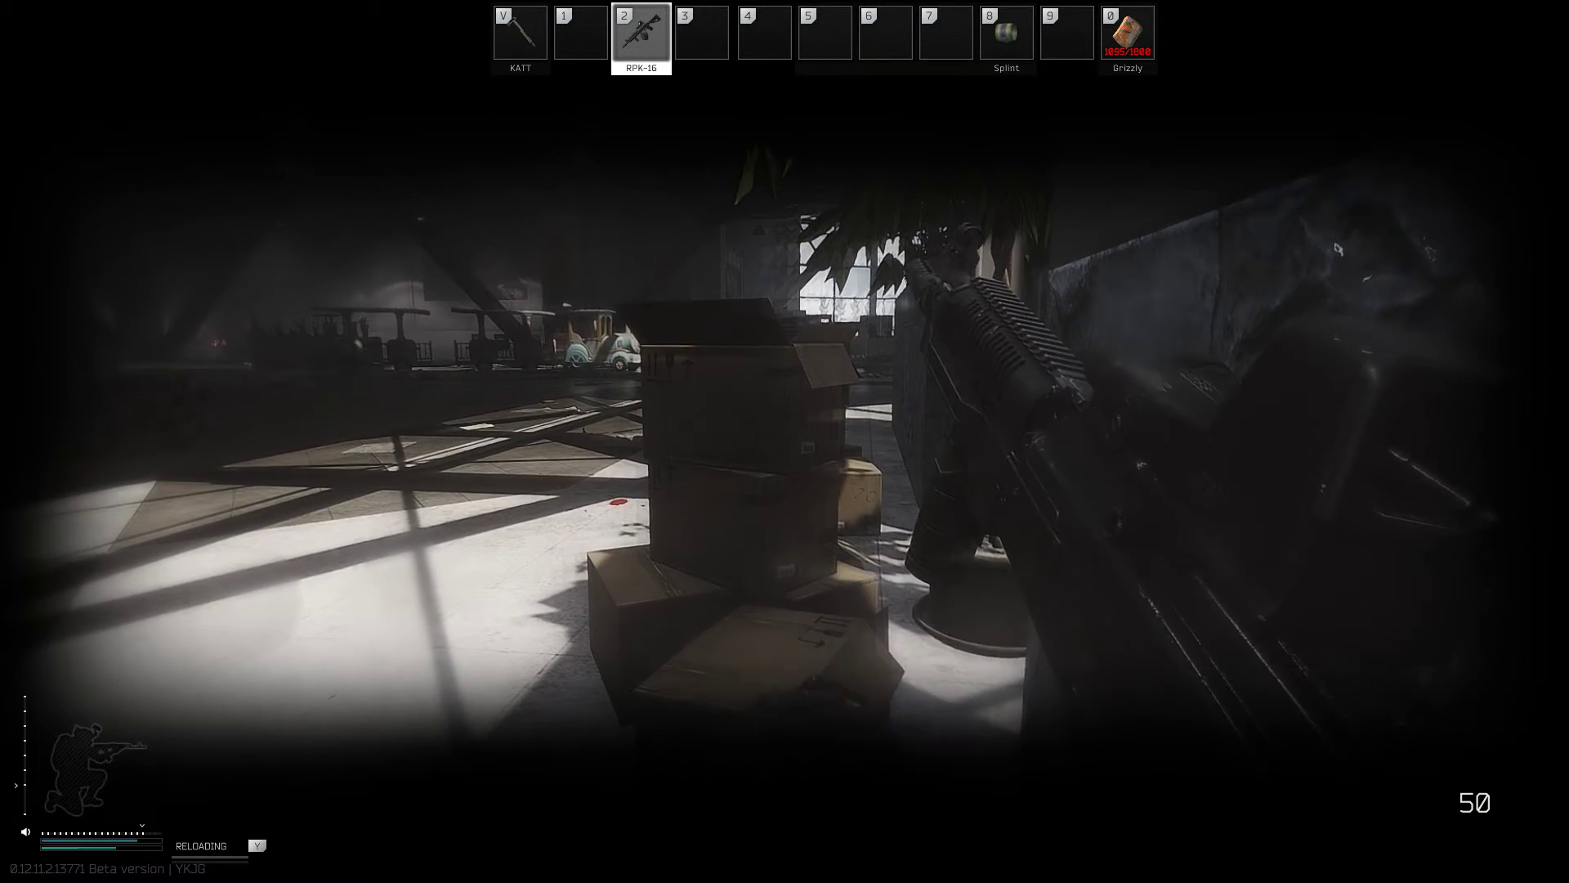
Step: Review body-part health on the Health tab, revealing a destroyed left arm
{"action": "key", "text": "Tab"}
{"action": "left_click", "coordinate": [306, 22]}
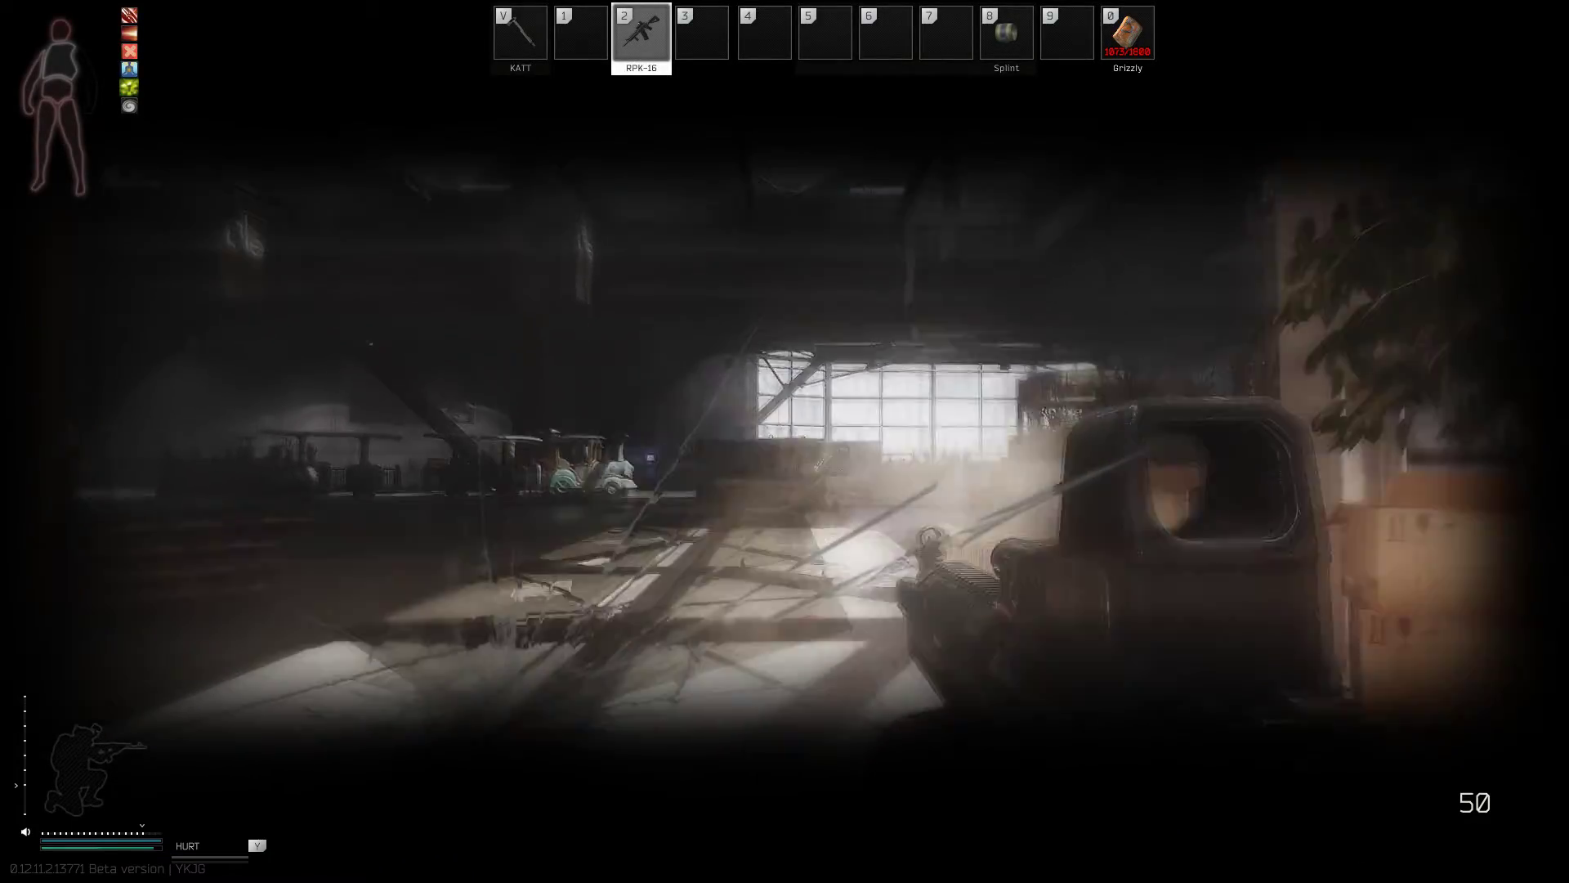
{"action": "key", "text": "Tab"}
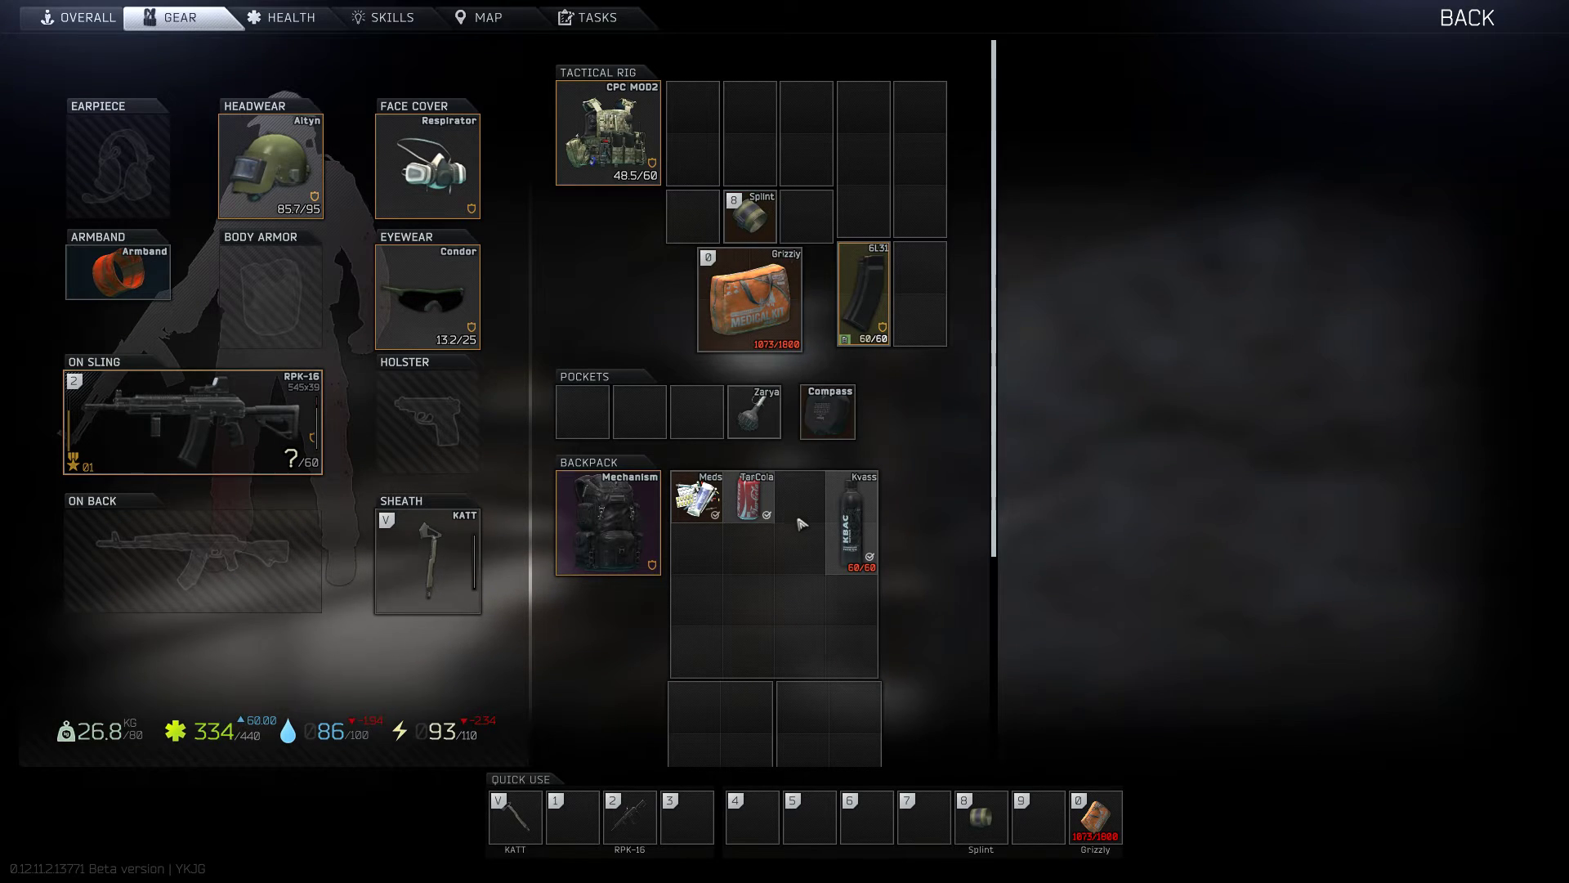
{"action": "left_click", "coordinate": [314, 18]}
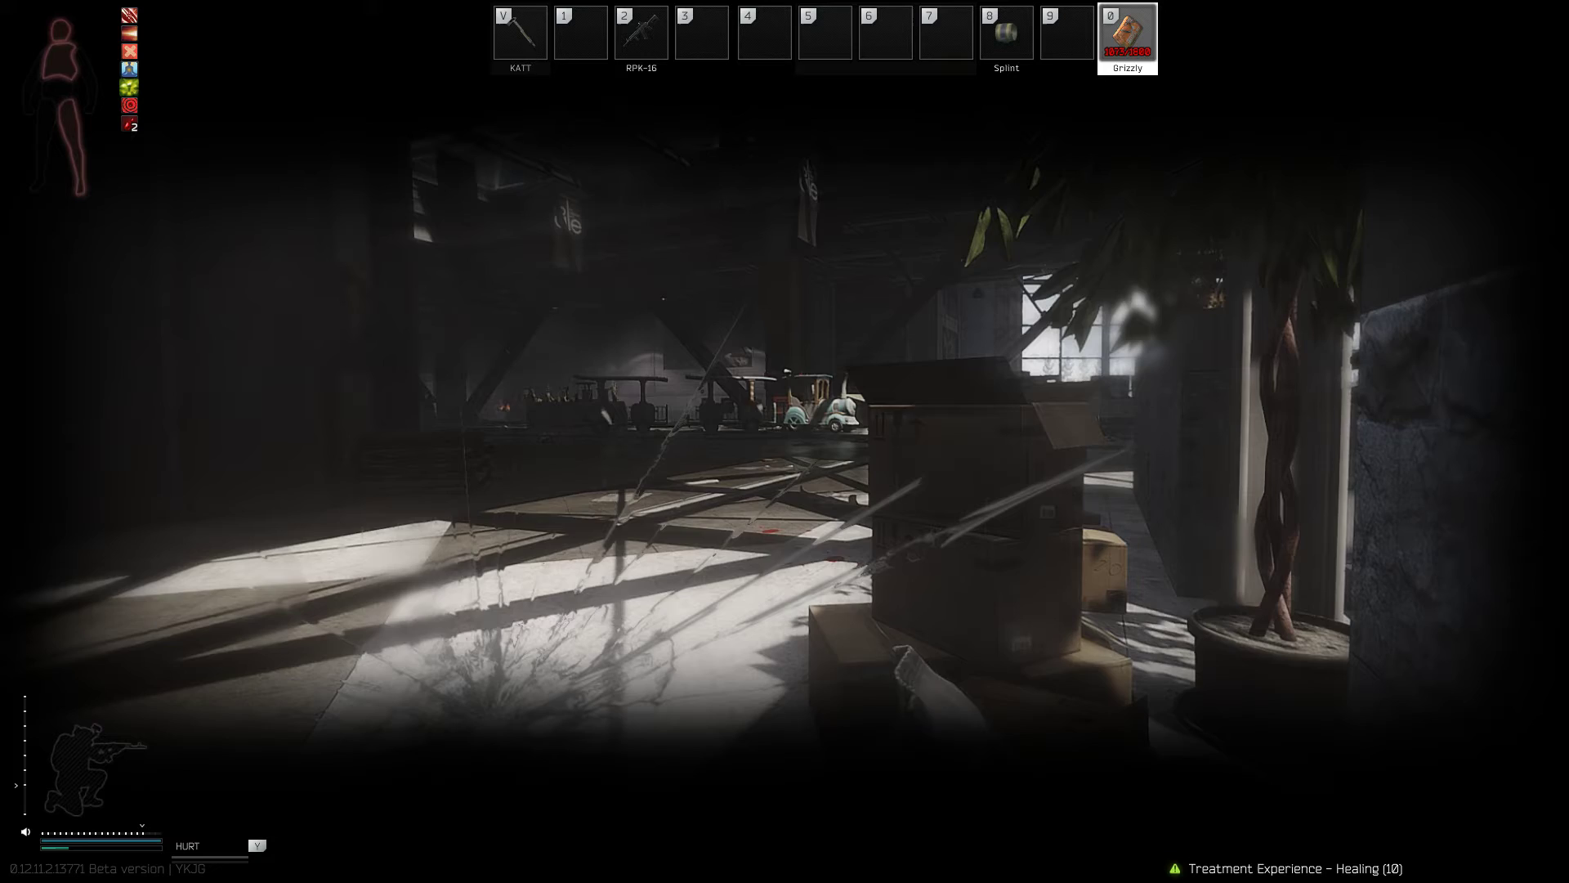
Step: Check body-part health on the gear screen, then return to equipment and the game
{"action": "key", "text": "Tab"}
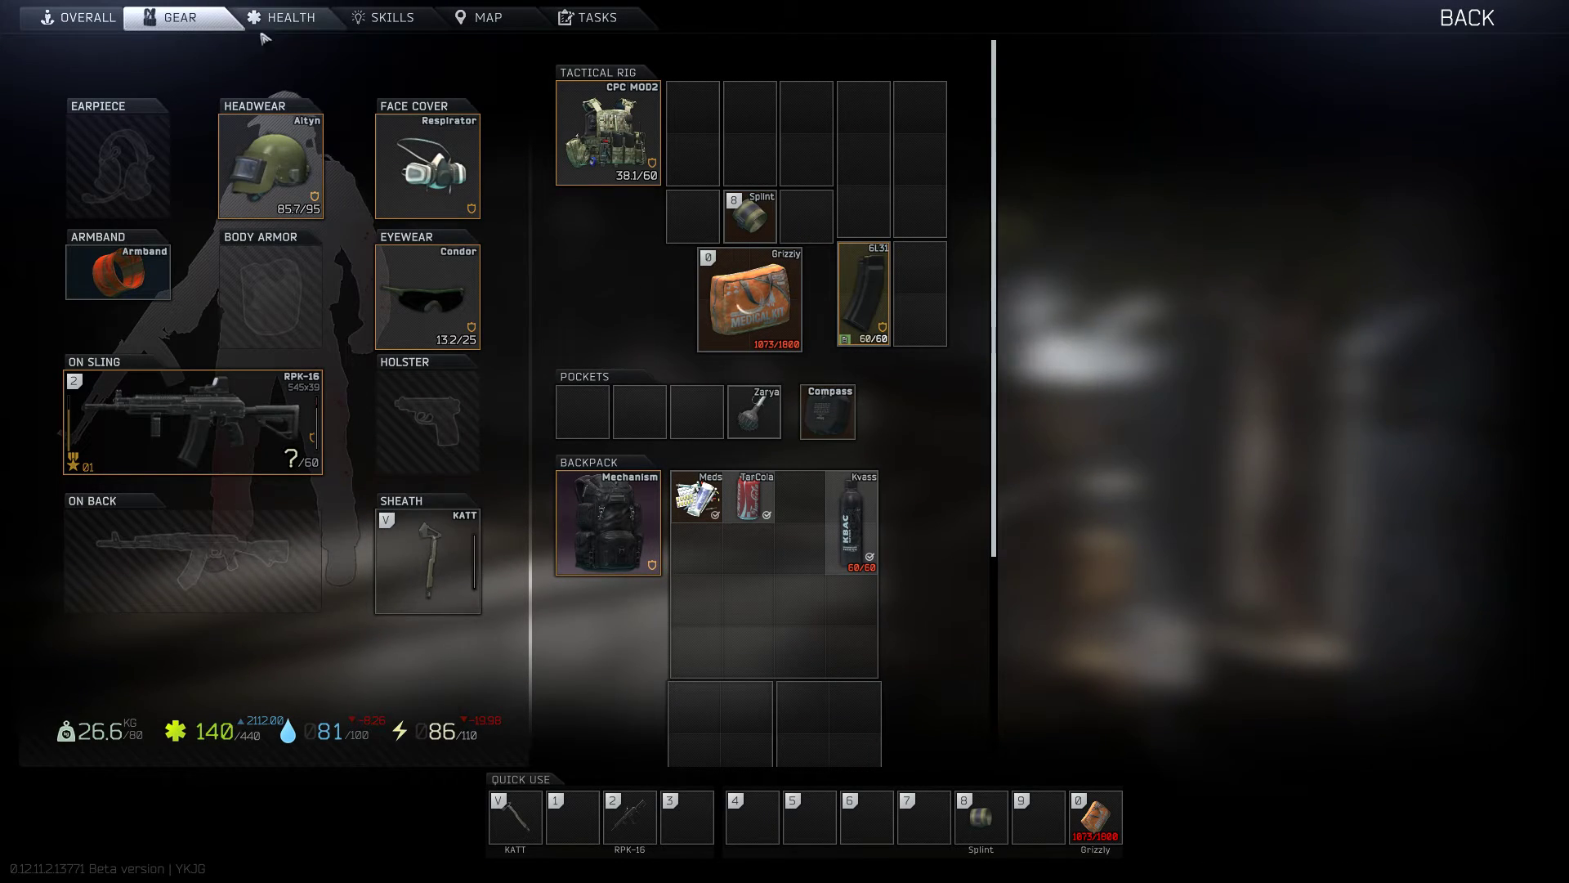
{"action": "left_click", "coordinate": [257, 27]}
{"action": "left_click", "coordinate": [202, 28]}
{"action": "key", "text": "Tab"}
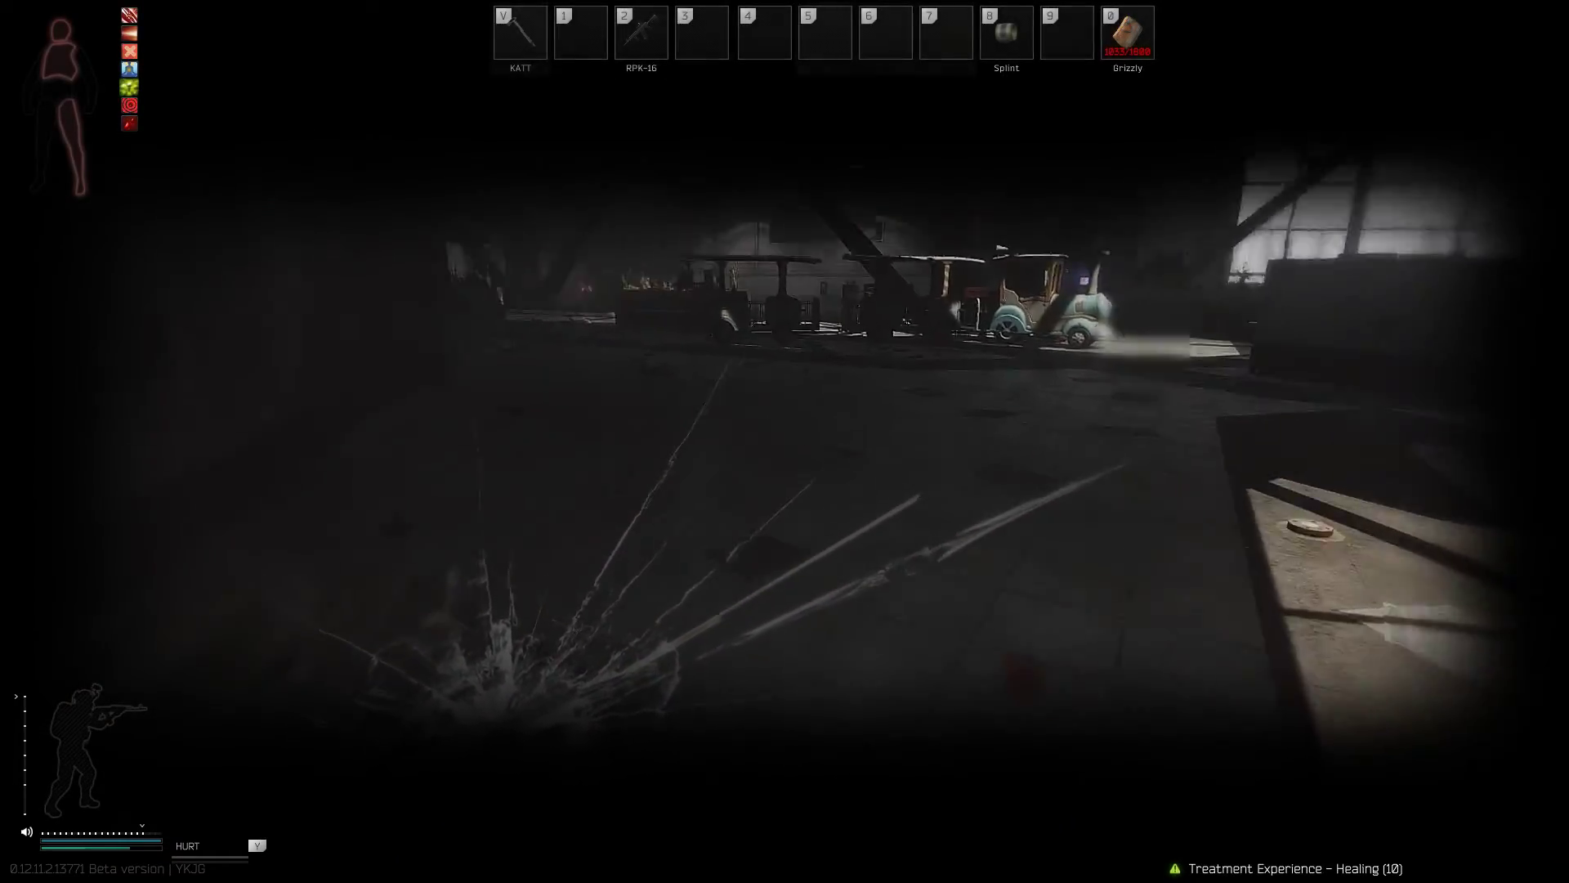
Step: Use the Grizzly kit twice from quick slot 0, then switch back to the RPK-16
{"action": "key", "text": "0"}
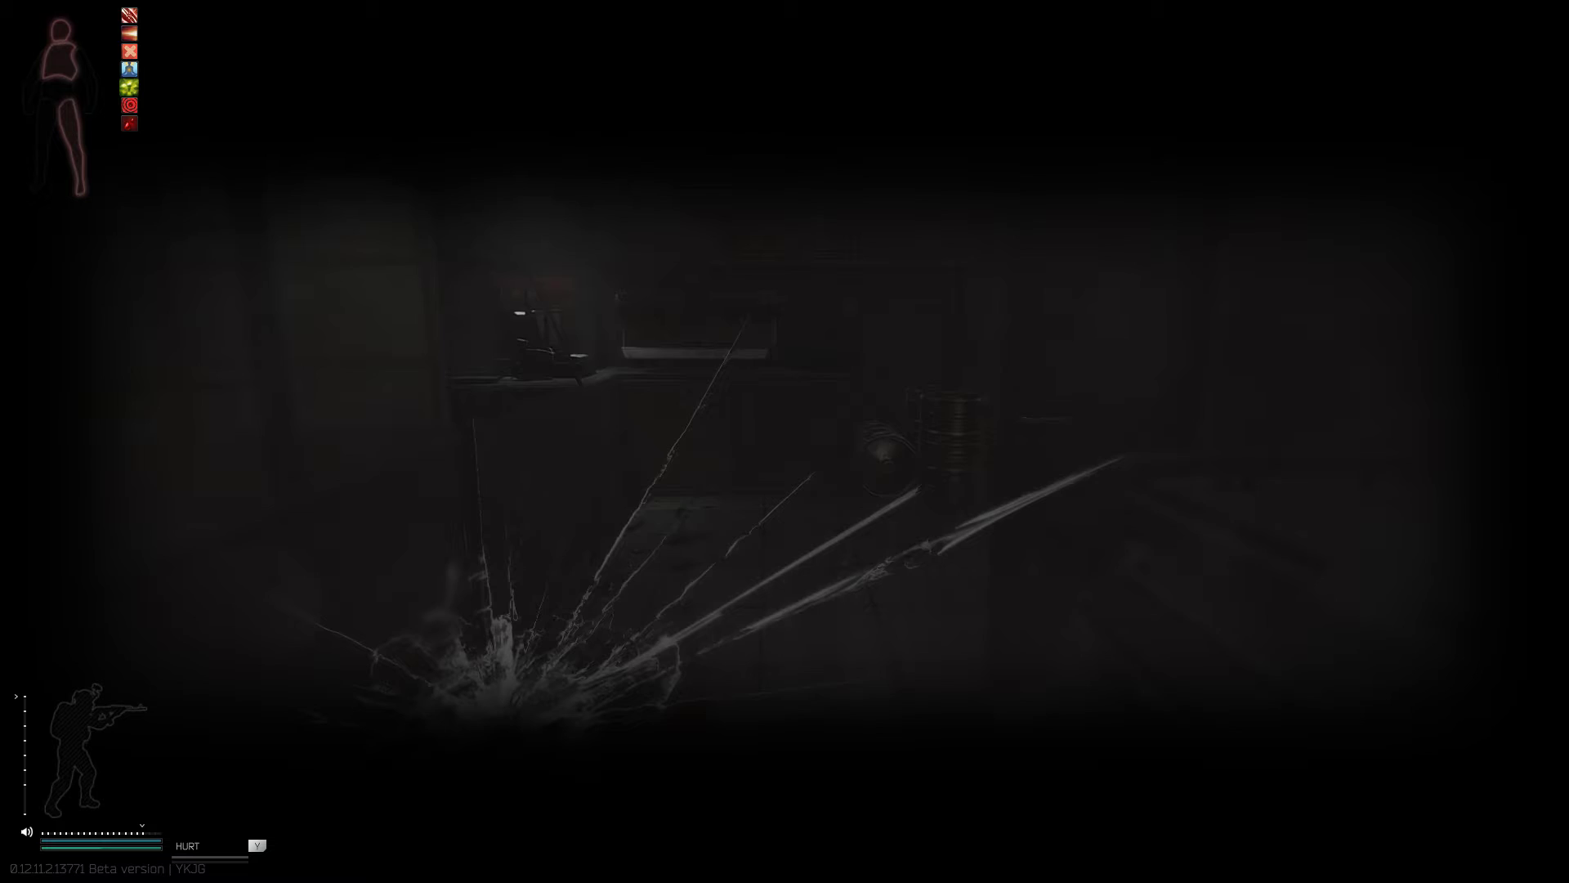
{"action": "key", "text": "0"}
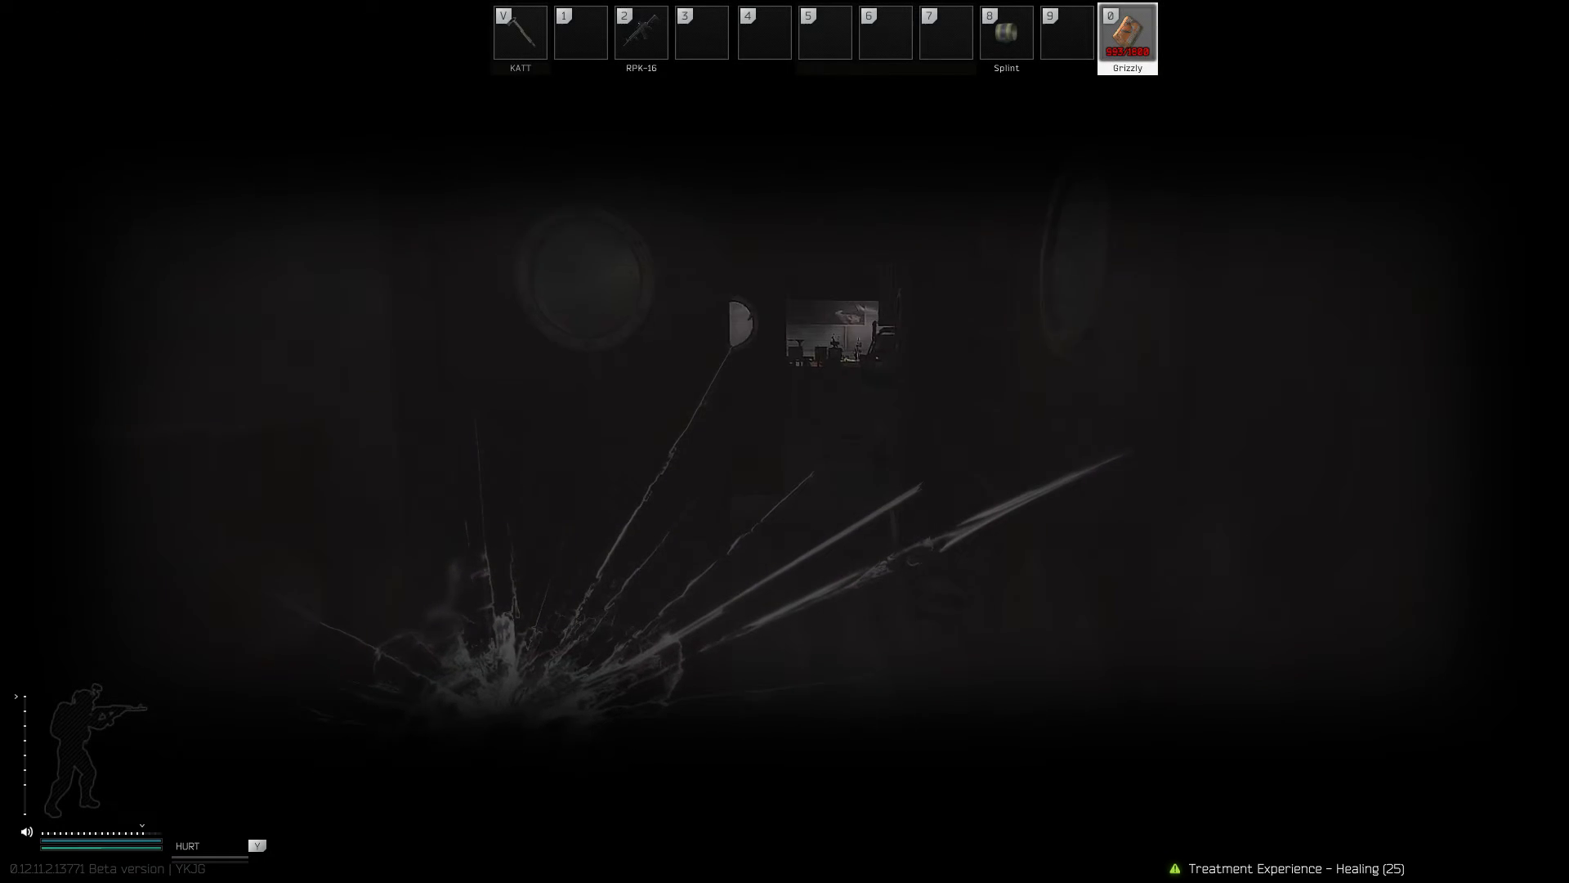
{"action": "key", "text": "2"}
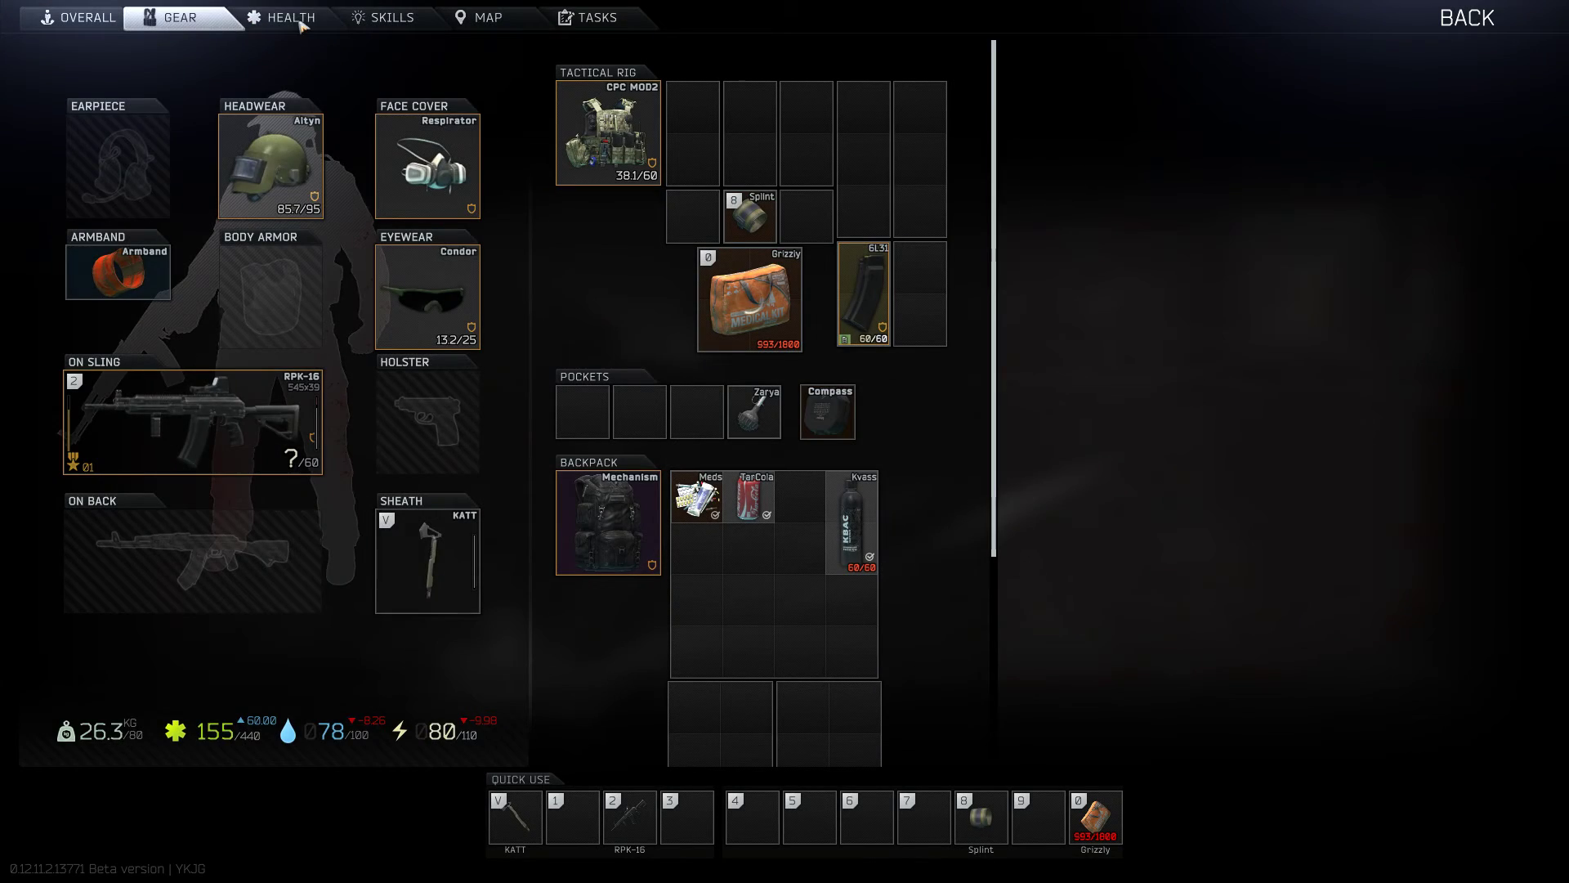
Step: Show the Health tab to watch the head and left leg recover
{"action": "left_click", "coordinate": [301, 24]}
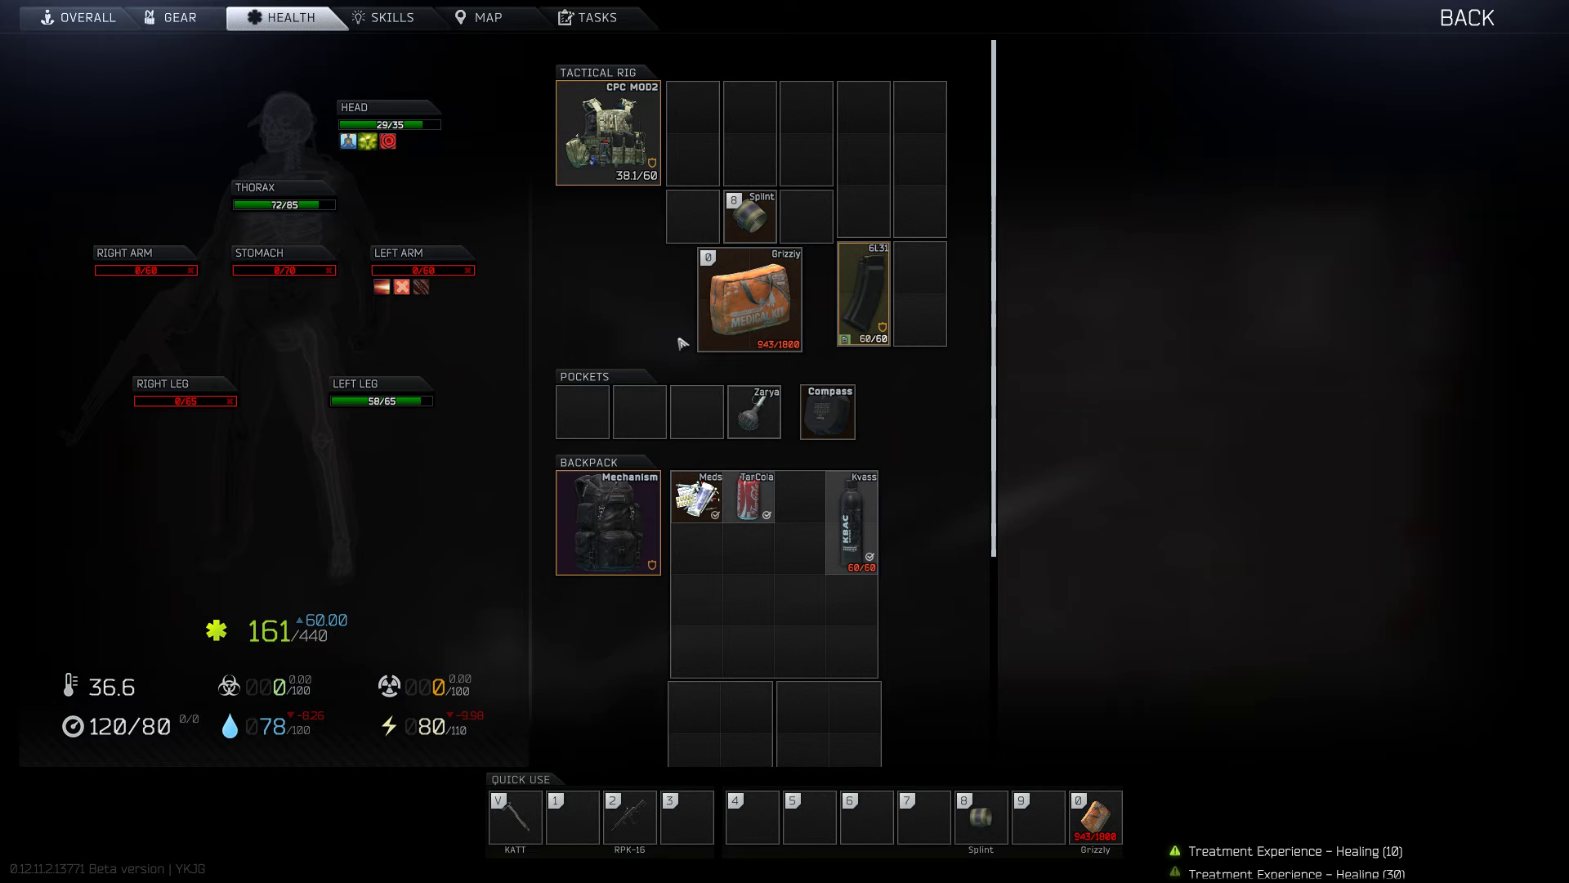
{"action": "scroll", "coordinate": [765, 719], "scroll_direction": "down", "scroll_amount": 3}
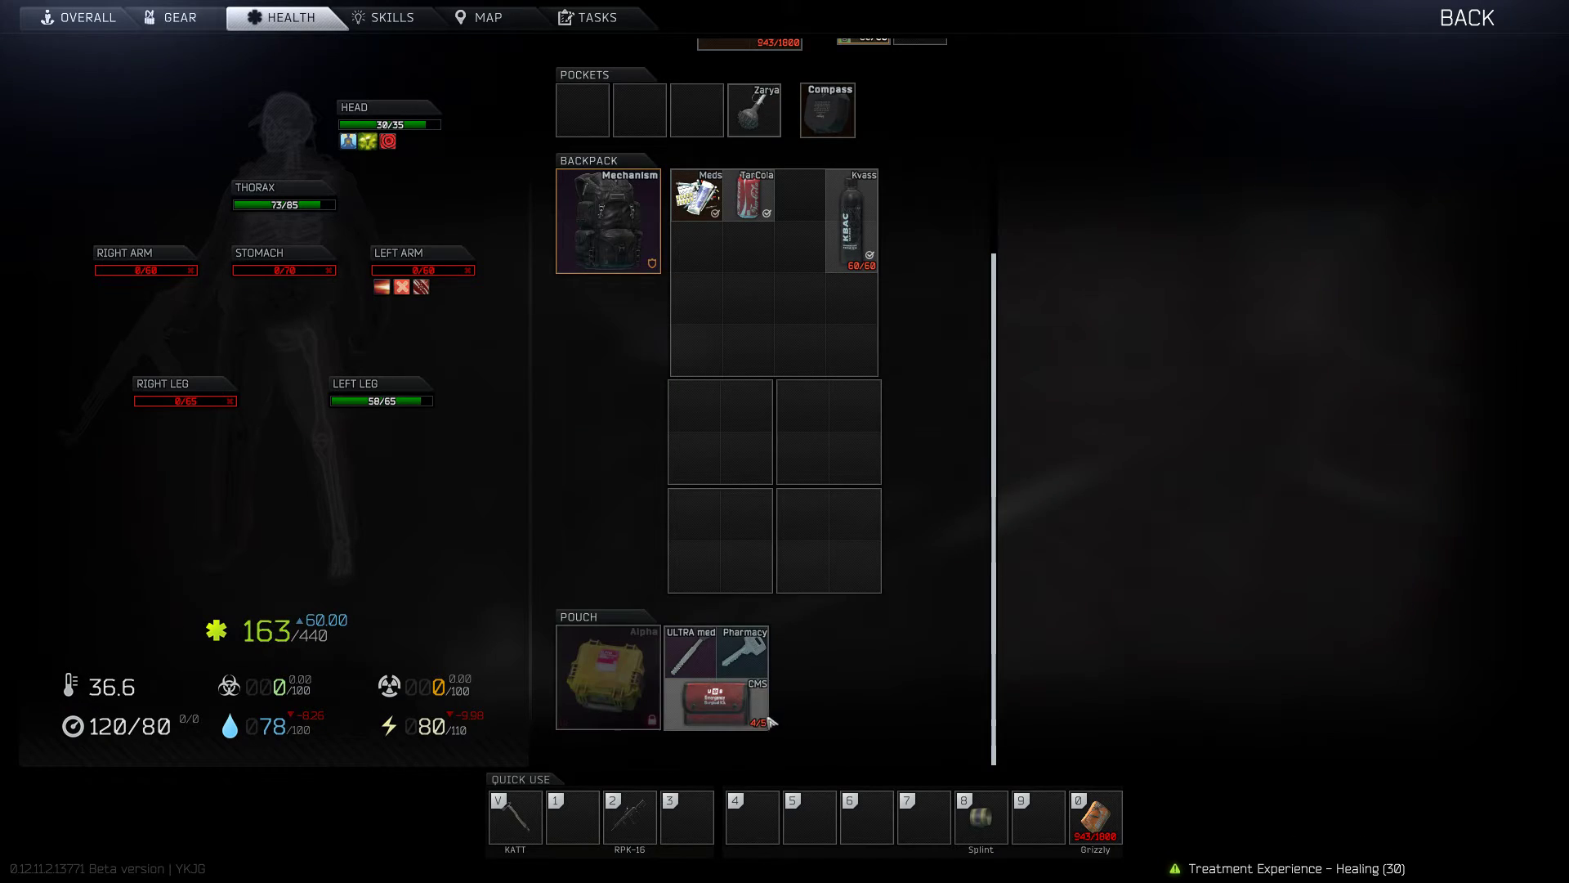
{"action": "scroll", "coordinate": [765, 551], "scroll_direction": "up", "scroll_amount": 2}
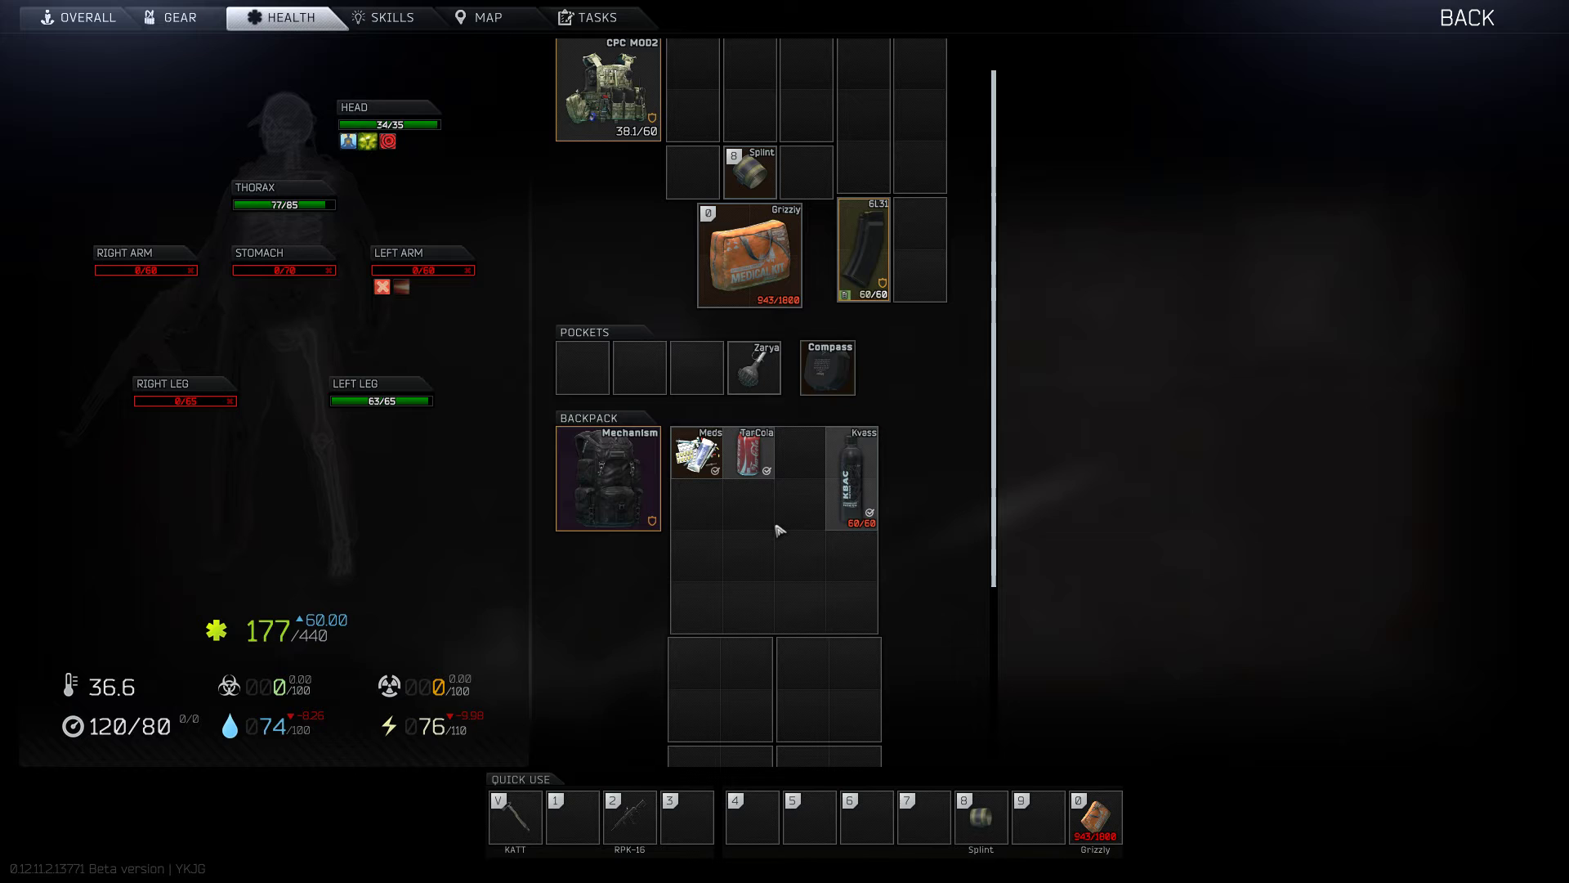
{"action": "scroll", "coordinate": [778, 529], "scroll_direction": "down", "scroll_amount": 3}
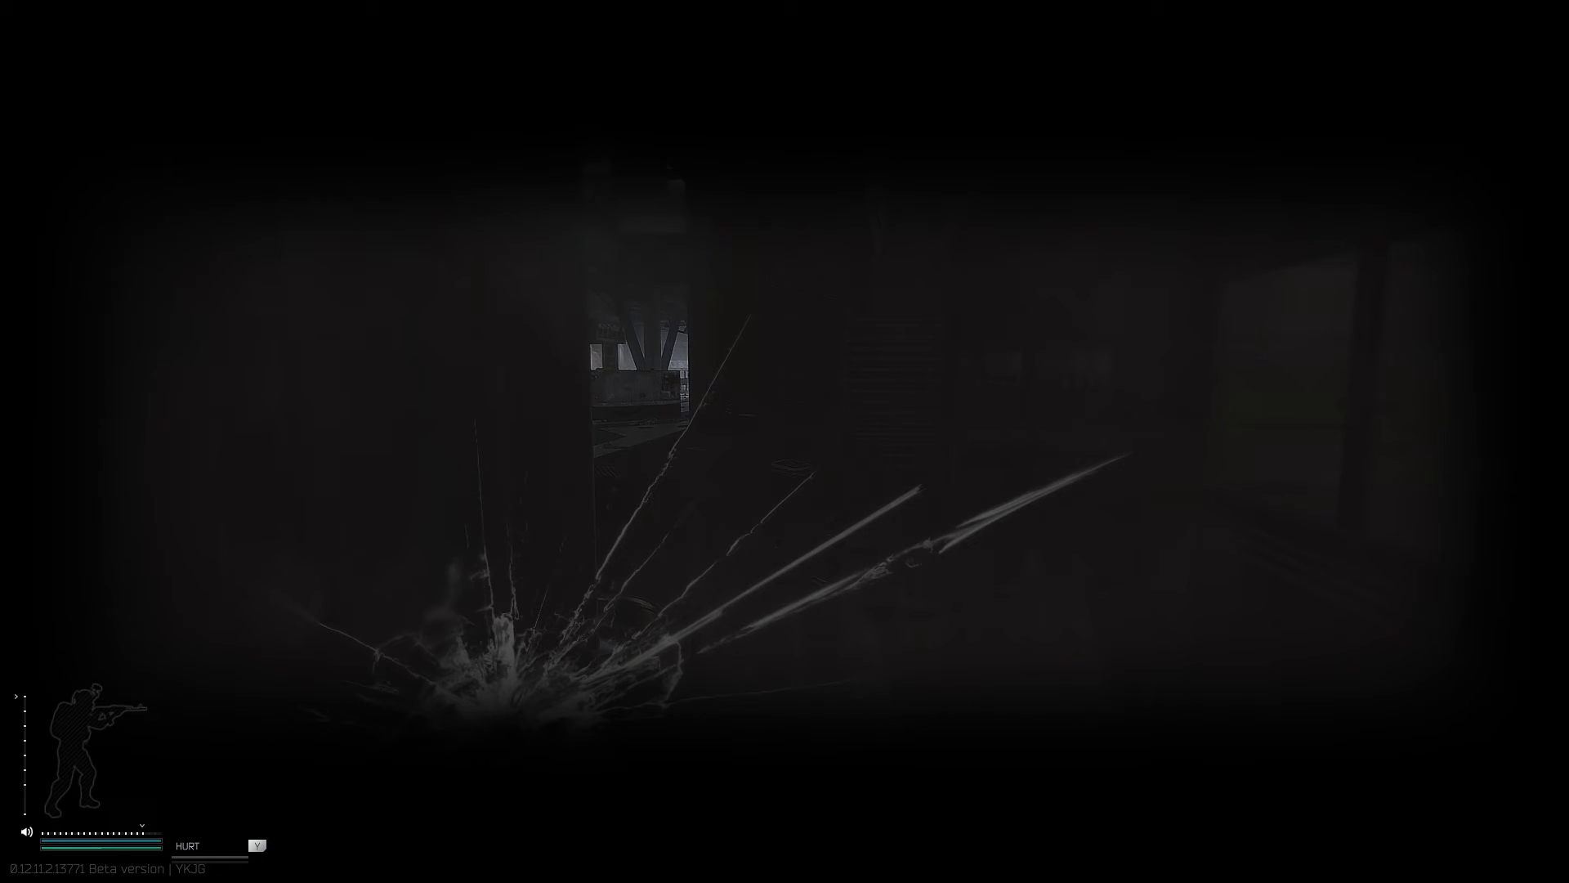
Step: Reopen the inventory to check recovery of the stomach and left arm
{"action": "key", "text": "Tab"}
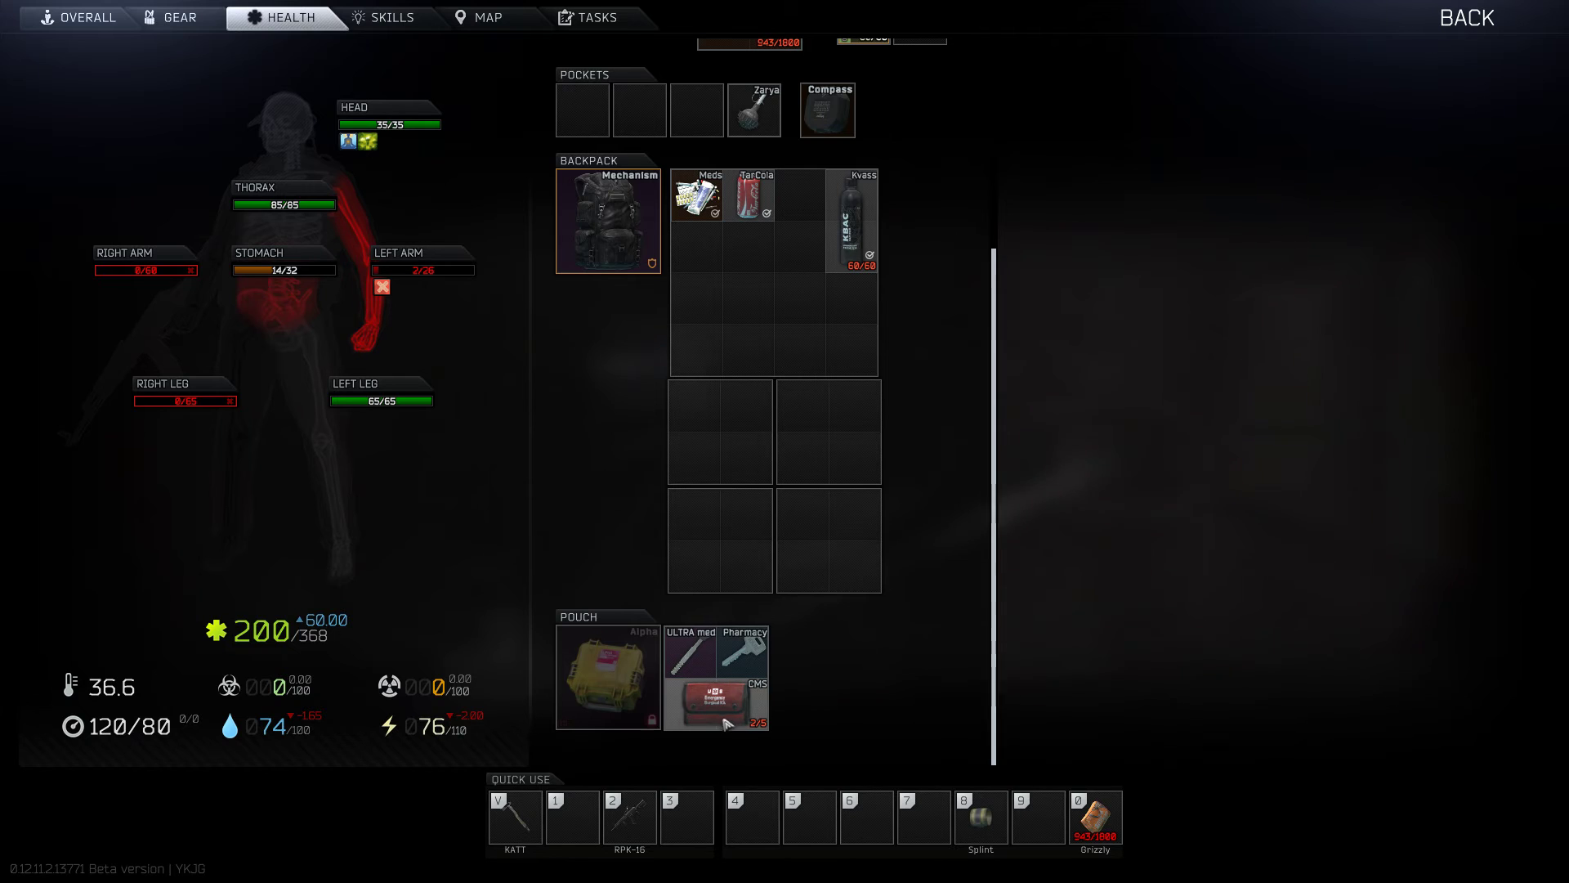
{"action": "scroll", "coordinate": [576, 307], "scroll_direction": "up", "scroll_amount": 5}
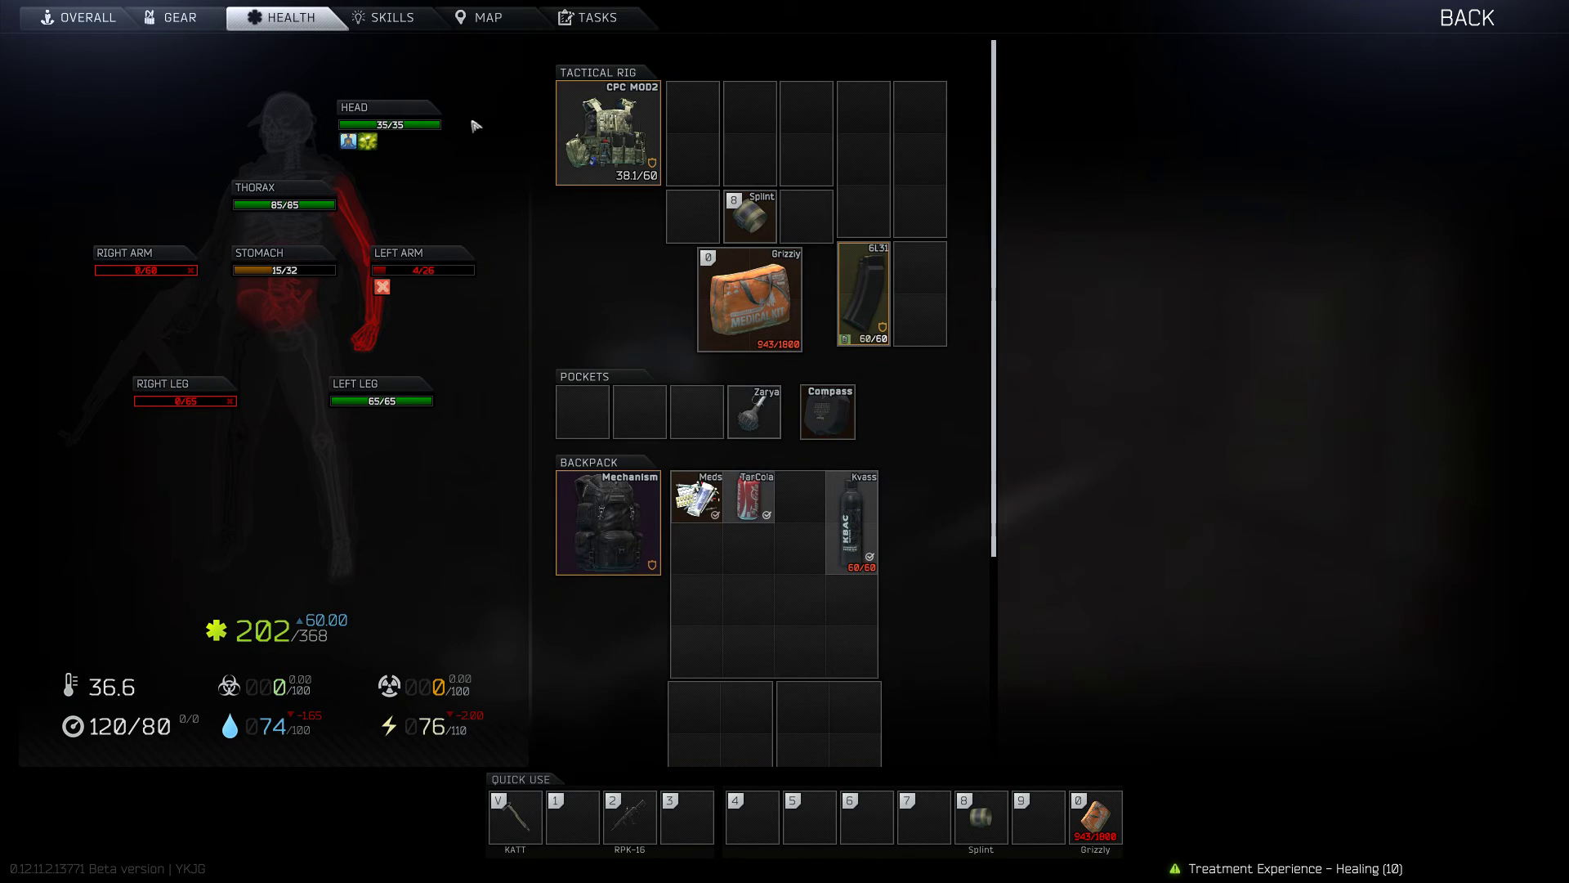
Step: Flip from the equipment view back to body-part health, then close the inventory
{"action": "left_click", "coordinate": [193, 27]}
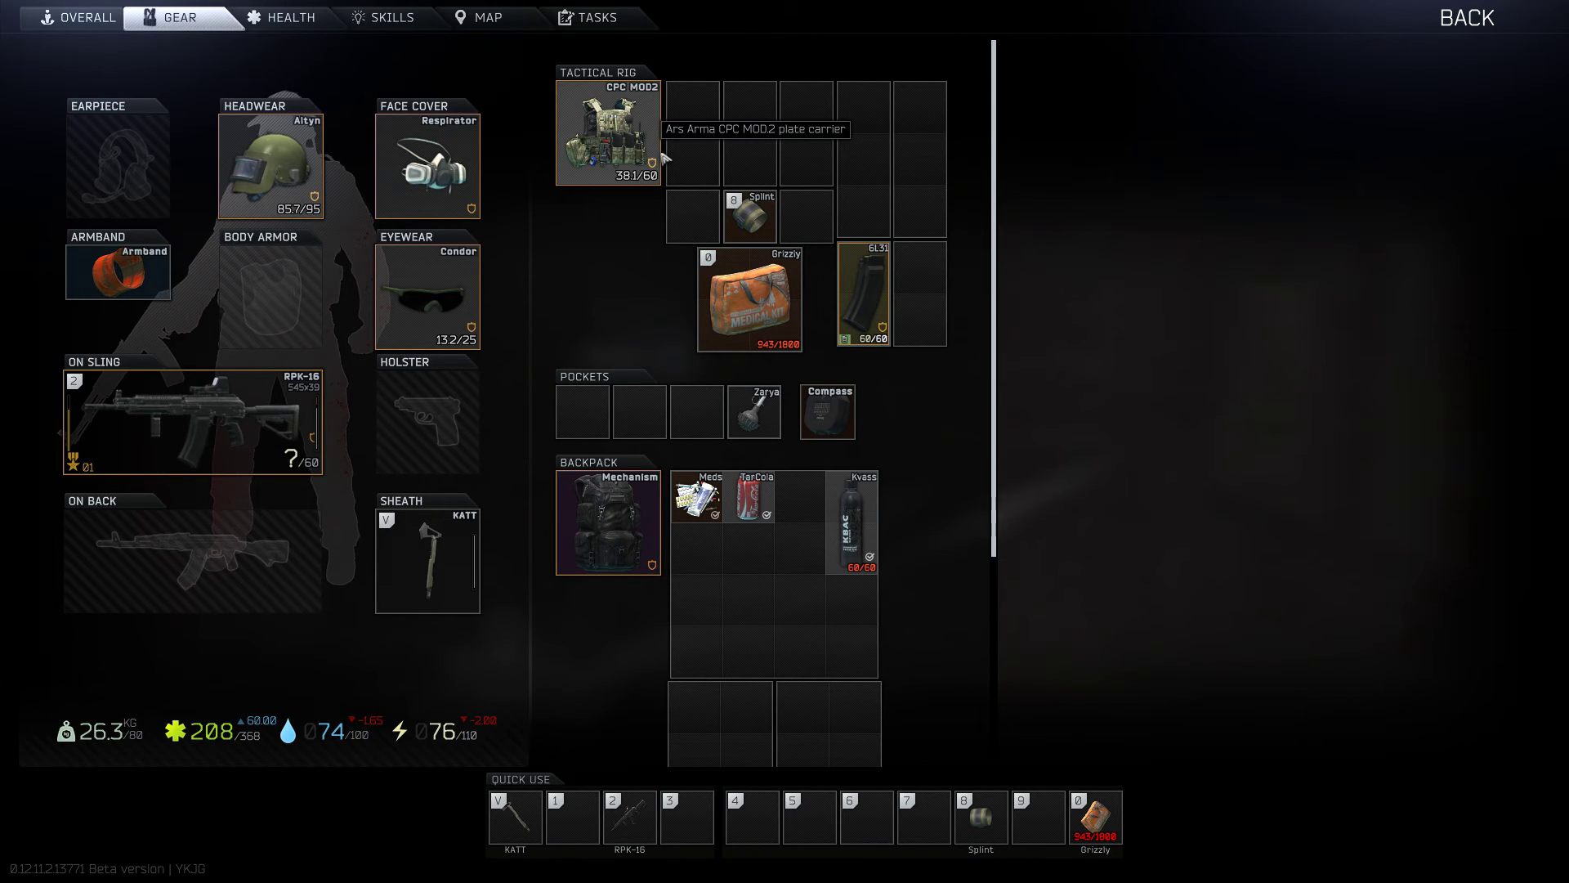
{"action": "left_click", "coordinate": [314, 37]}
{"action": "key", "text": "Tab"}
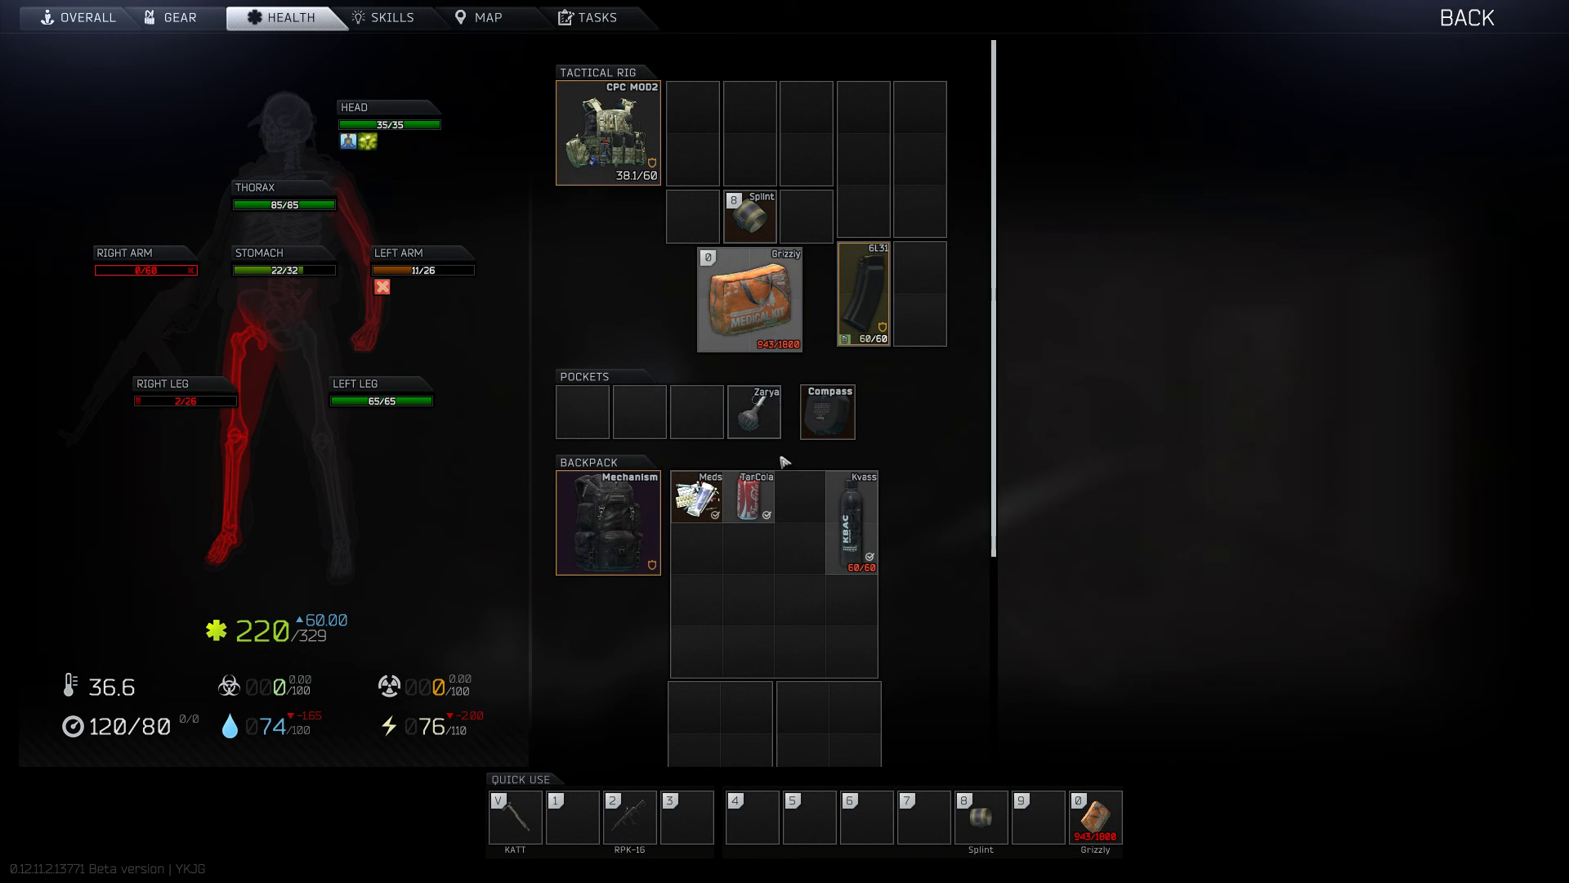
{"action": "scroll", "coordinate": [785, 564], "scroll_direction": "down", "scroll_amount": 5}
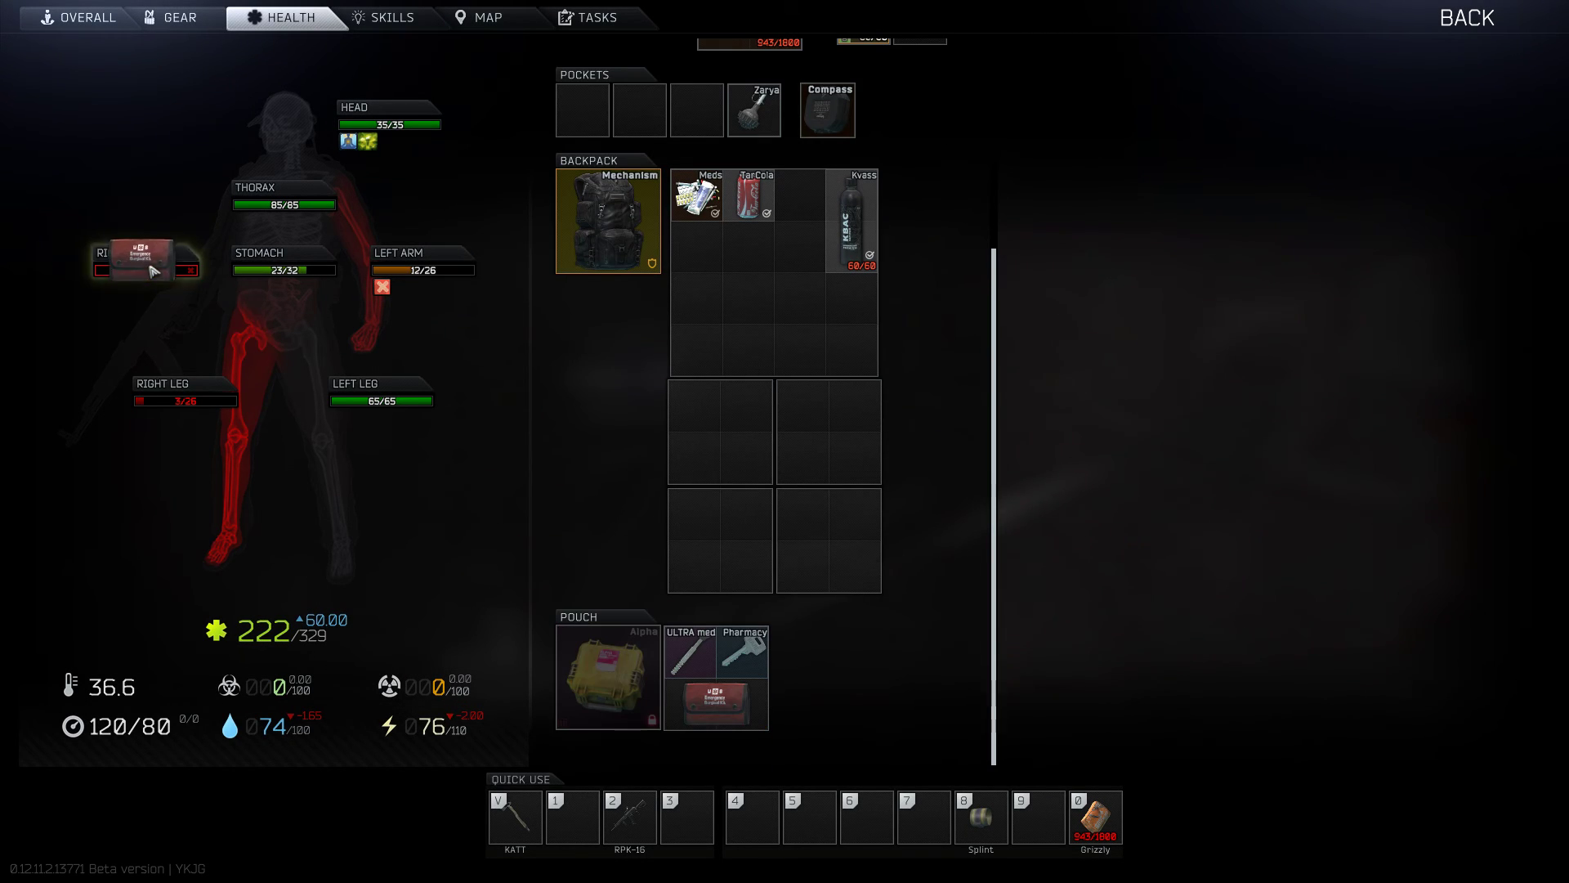
{"action": "left_click_drag", "start_coordinate": [760, 709], "coordinate": [160, 264]}
{"action": "scroll", "coordinate": [846, 494], "scroll_direction": "up", "scroll_amount": 1}
{"action": "scroll", "coordinate": [845, 495], "scroll_direction": "up", "scroll_amount": 3}
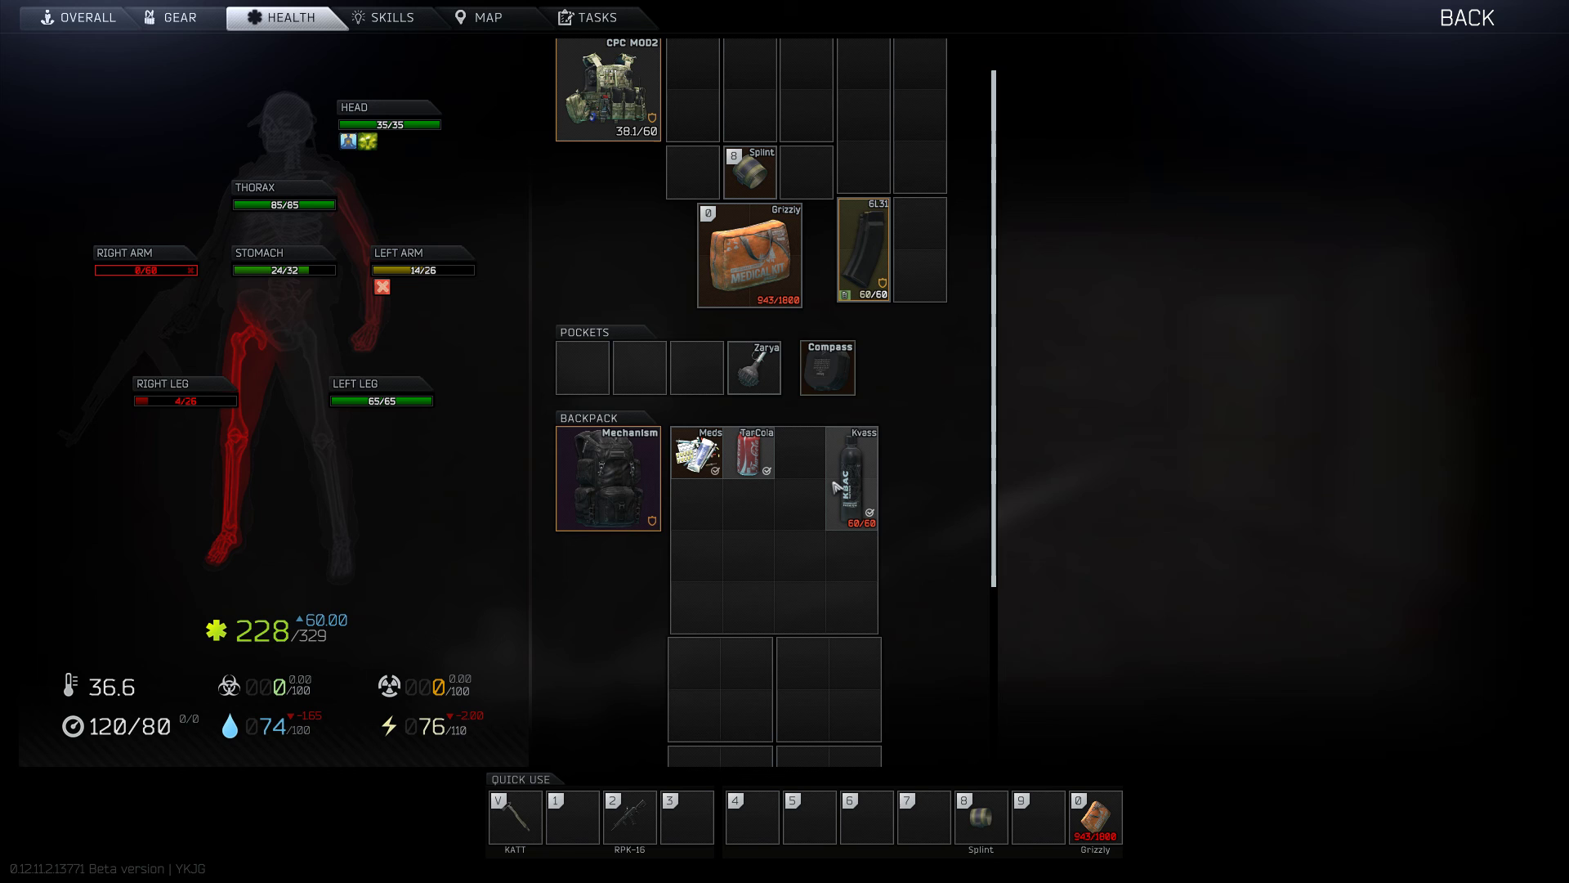
{"action": "scroll", "coordinate": [834, 488], "scroll_direction": "up", "scroll_amount": 1}
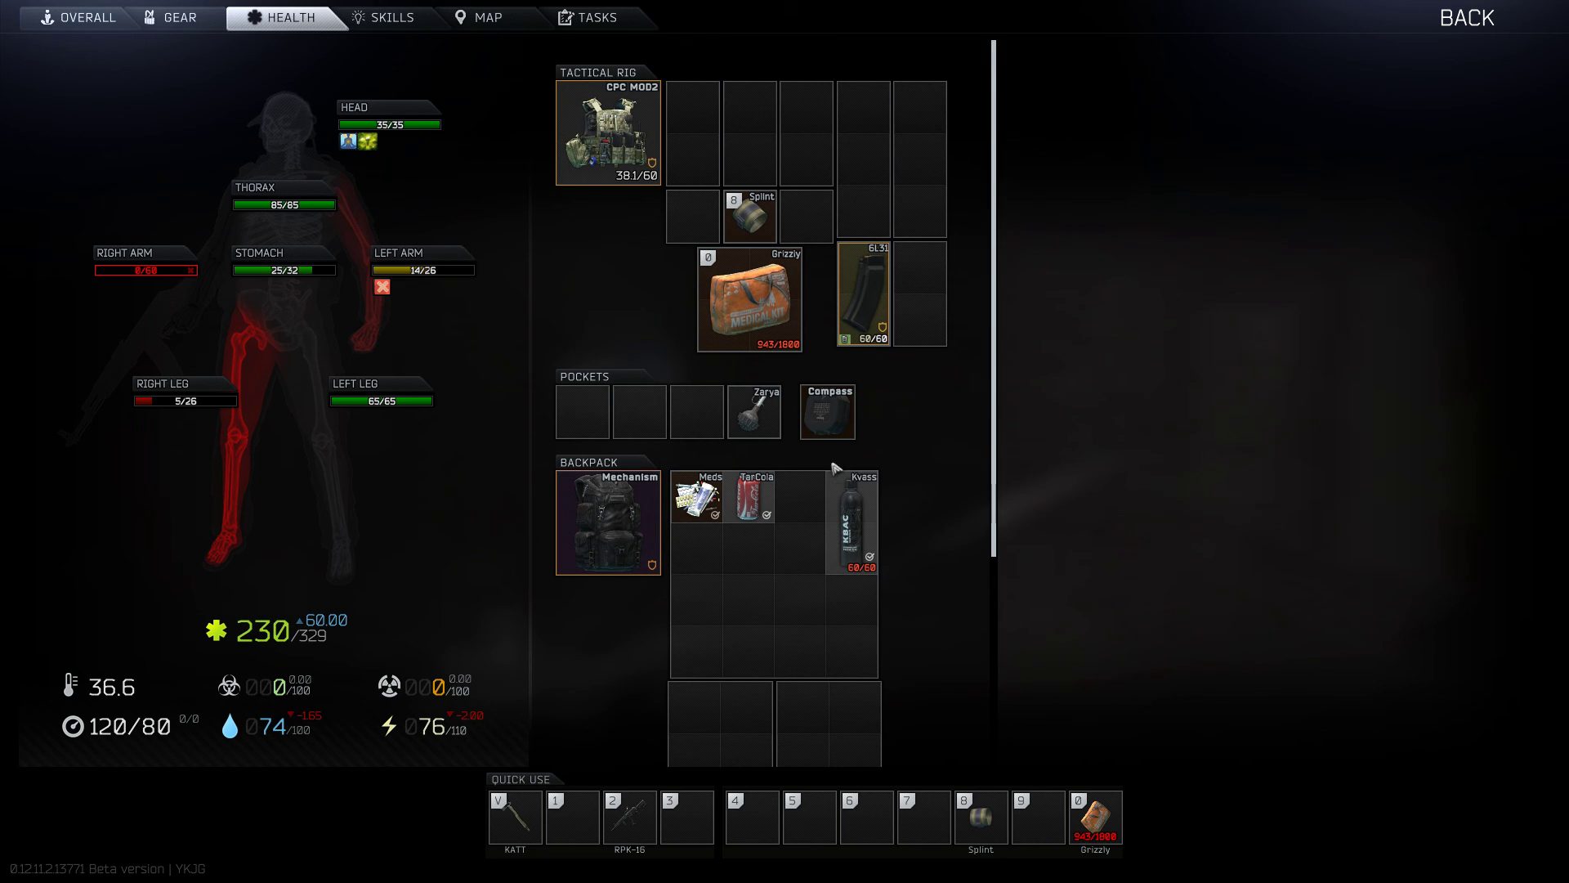